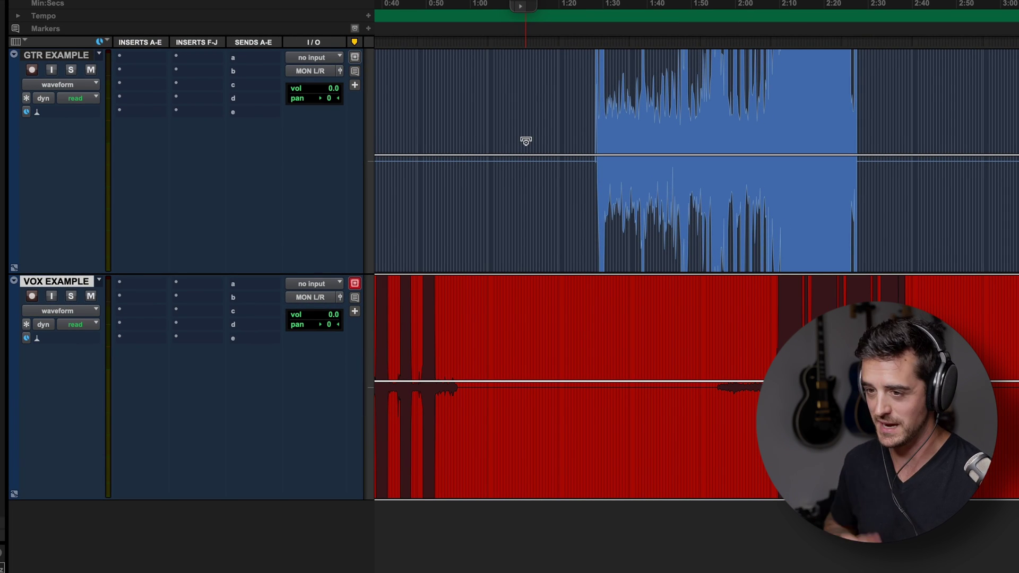
Enlarge the waveforms and select the quiet guitar clip GTR EXAMPLE_01-02.
{"action": "left_click", "coordinate": [749, 305]}
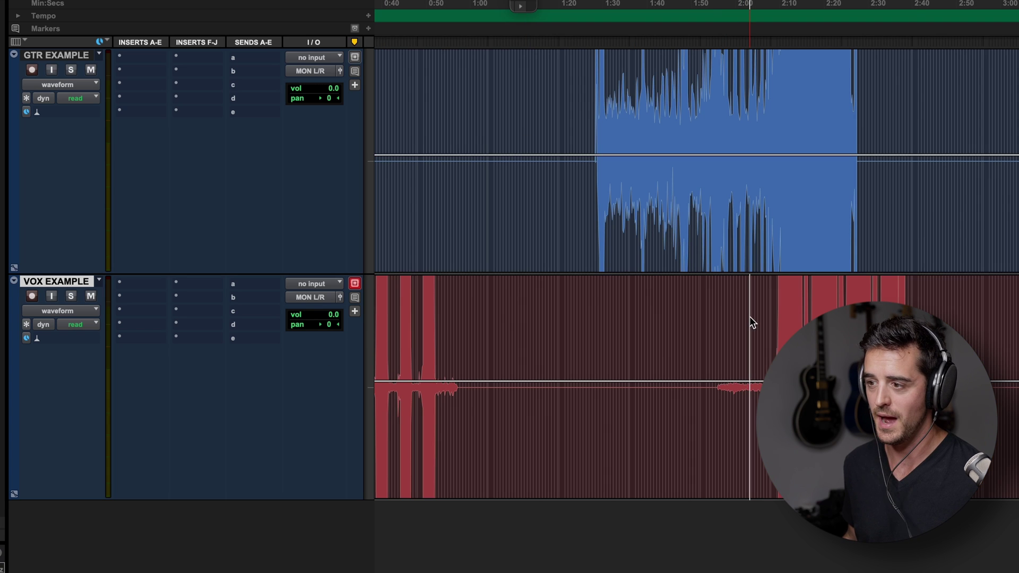
{"action": "left_click", "coordinate": [643, 86]}
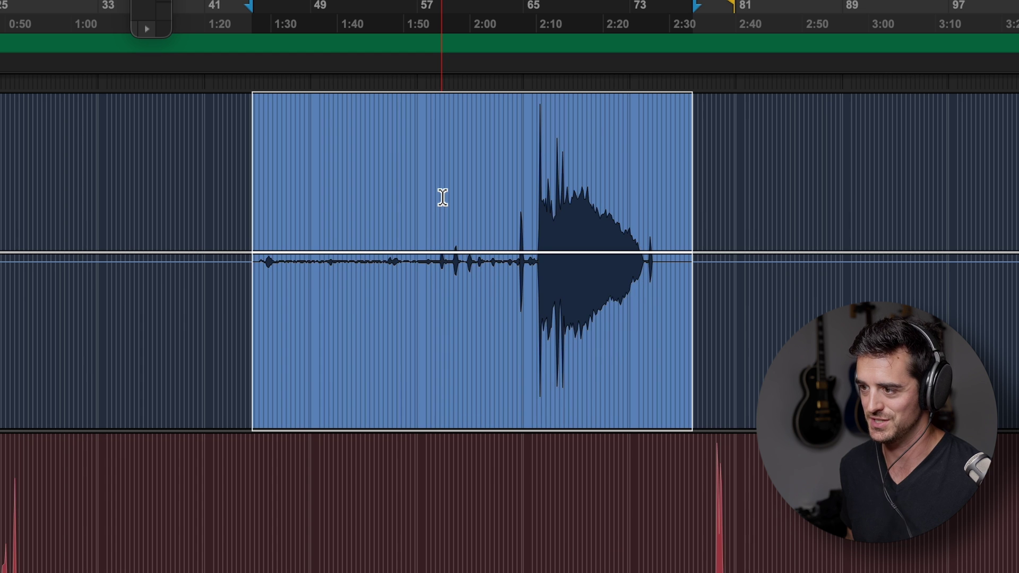
{"action": "key", "text": "ctrl+alt+bracketright"}
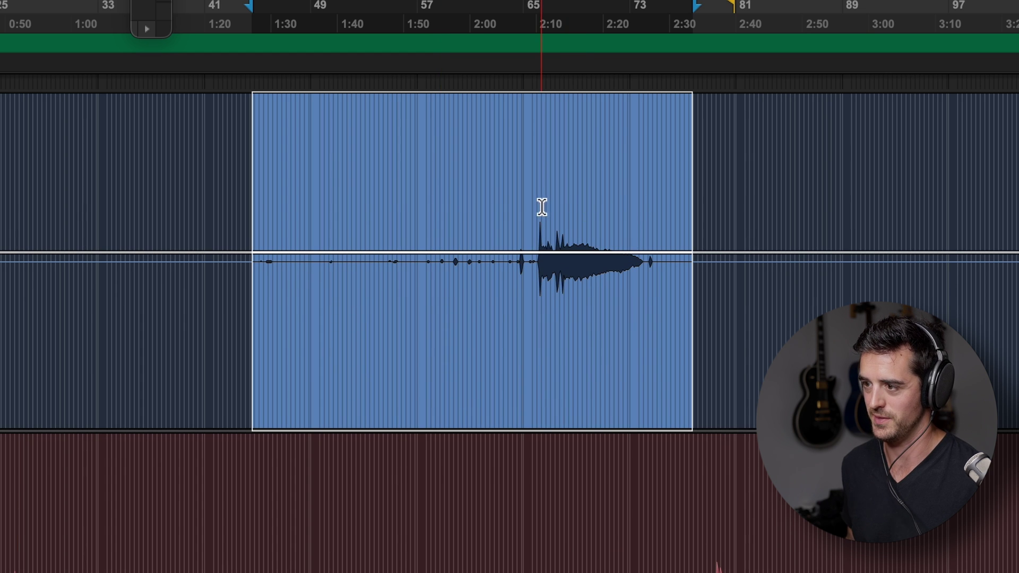
{"action": "left_click", "coordinate": [542, 207]}
{"action": "left_click", "coordinate": [598, 204]}
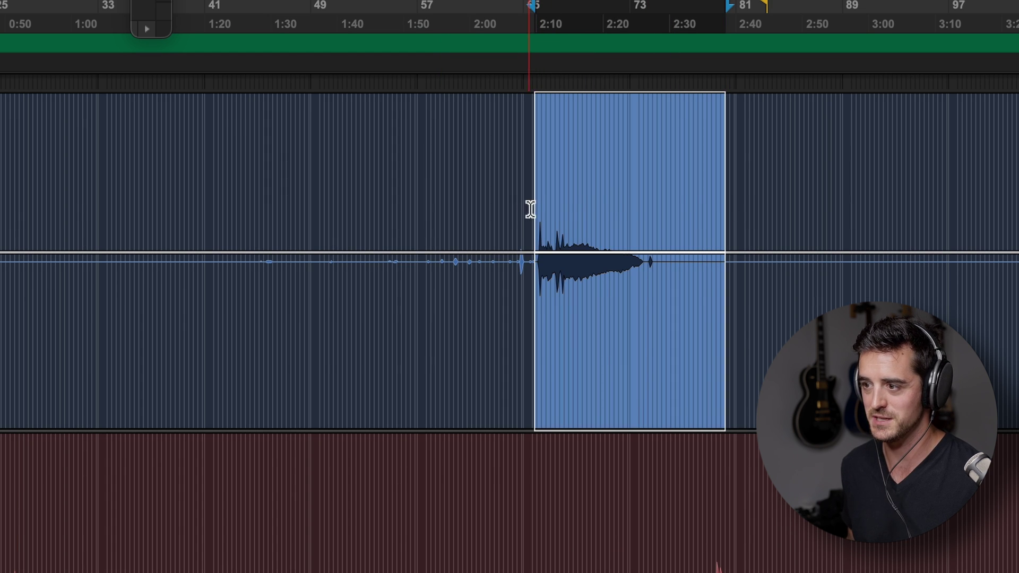
{"action": "left_click", "coordinate": [203, 197]}
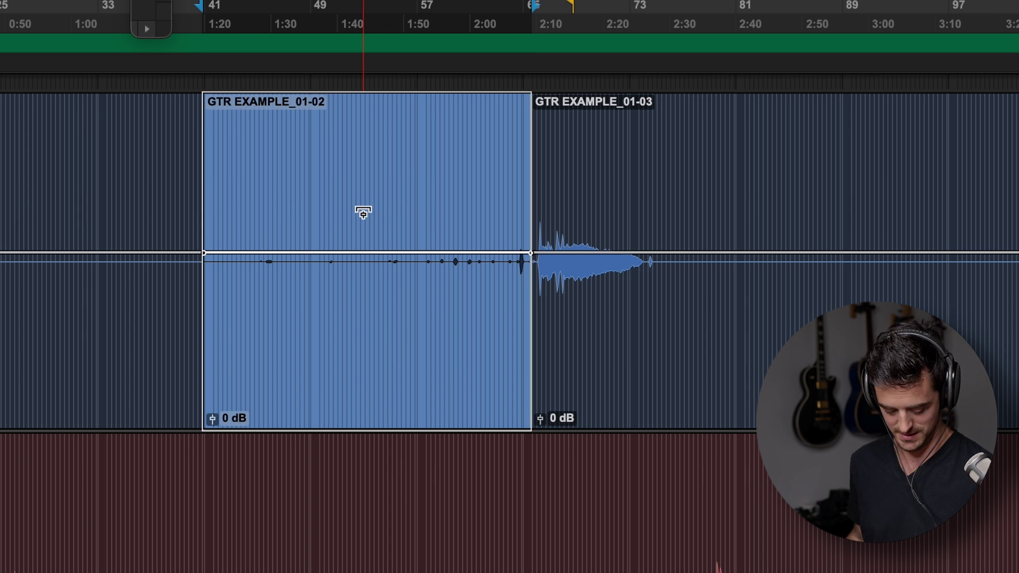
{"action": "key", "text": "ctrl+alt+bracketright"}
{"action": "key", "text": "ctrl+alt+bracketright"}
{"action": "key", "text": "ctrl+alt+bracketright"}
{"action": "key", "text": "ctrl+alt+bracketright"}
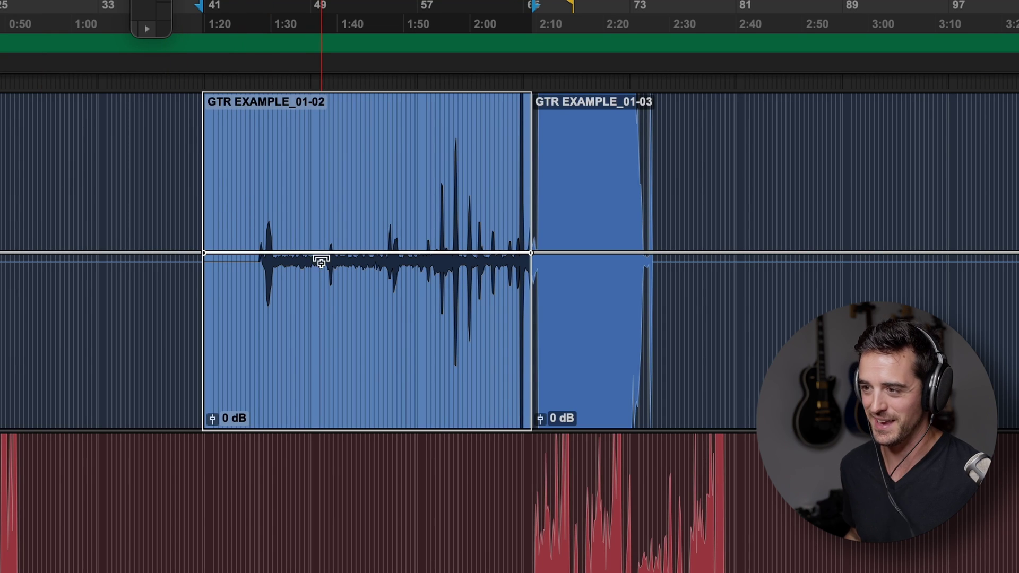
Raise GTR EXAMPLE_01-02's clip gain to +28.4 dB and play it back to hear the noise.
{"action": "left_click_drag", "start_coordinate": [321, 261], "coordinate": [296, 183]}
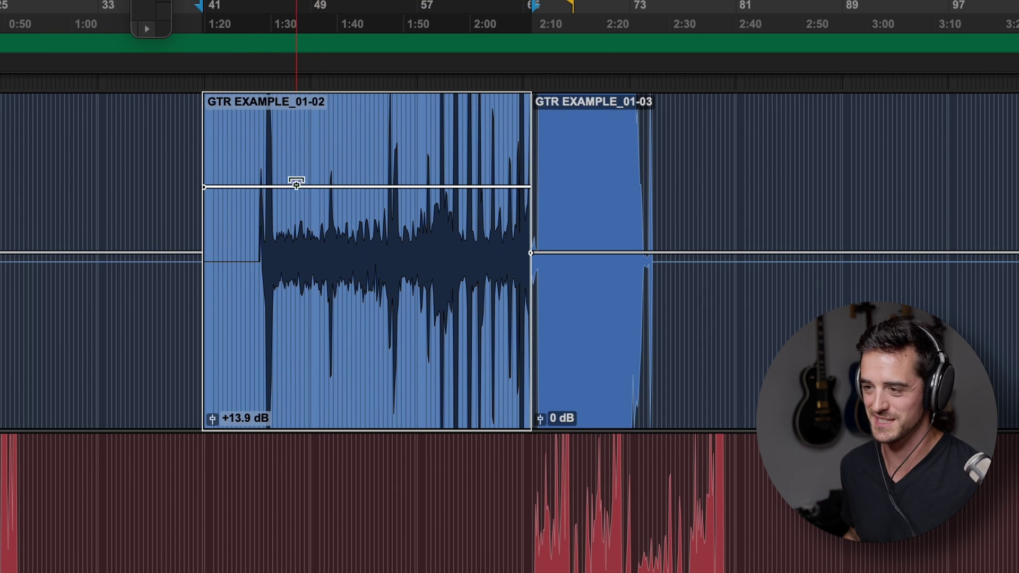
{"action": "left_click", "coordinate": [249, 127]}
{"action": "key", "text": "space"}
{"action": "left_click_drag", "start_coordinate": [260, 185], "coordinate": [293, 132]}
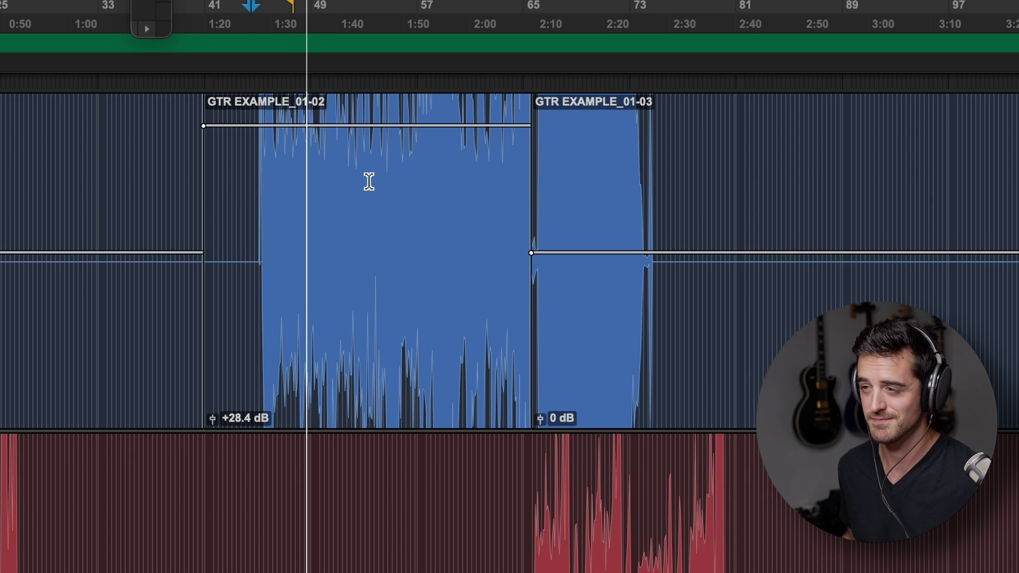
{"action": "left_click", "coordinate": [449, 191]}
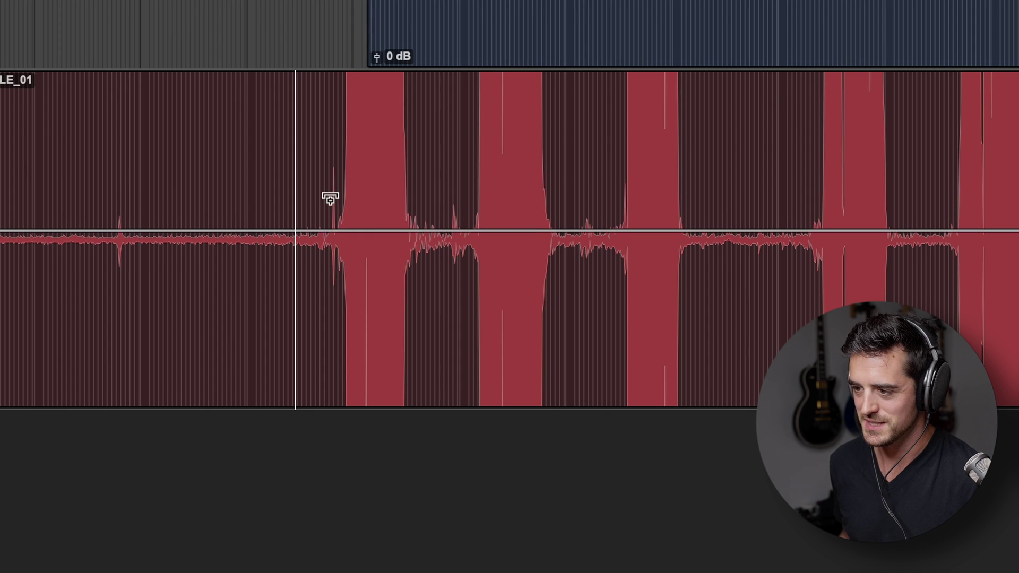
Boost the clip gain of the VOX clip's quiet opening section near maximum, then zoom out.
{"action": "left_click_drag", "start_coordinate": [331, 190], "coordinate": [1, 181]}
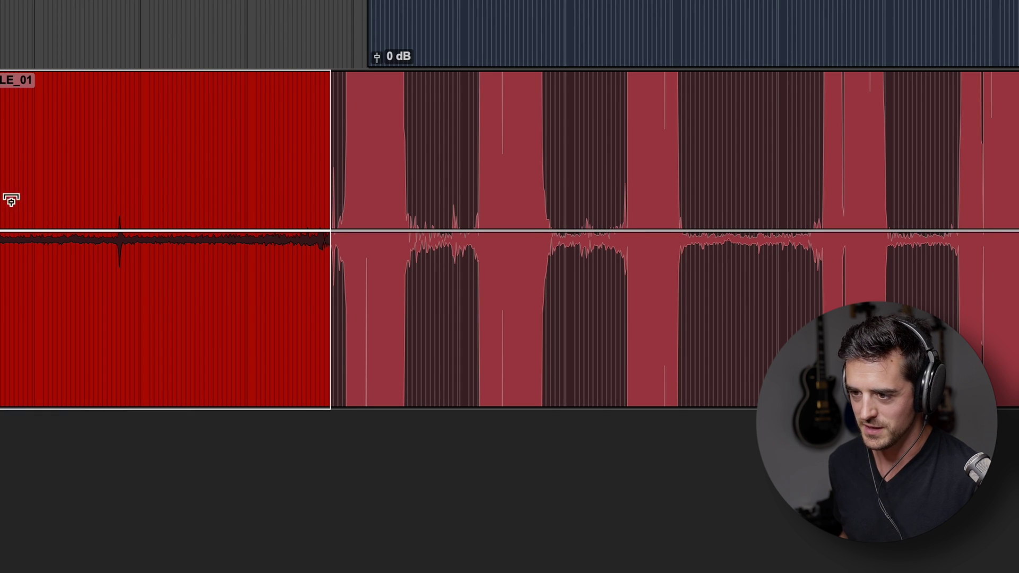
{"action": "left_click_drag", "start_coordinate": [150, 242], "coordinate": [47, 82]}
{"action": "key", "text": "ctrl+bracketleft"}
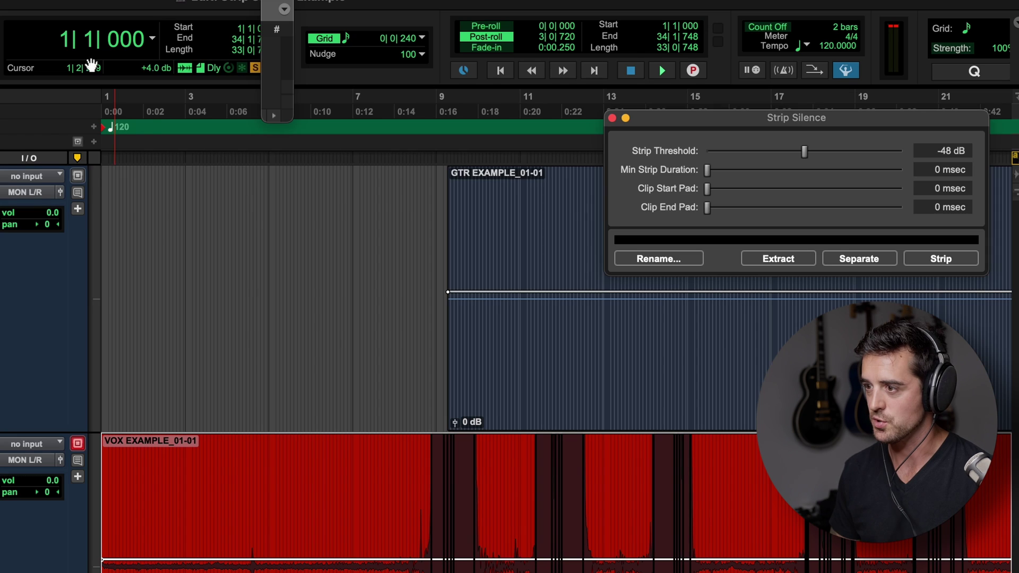
Open Strip Silence from the Edit menu and set Strip Threshold to -58 dB.
{"action": "key", "text": "super+u"}
{"action": "key", "text": "super+u"}
{"action": "key", "text": "super+u"}
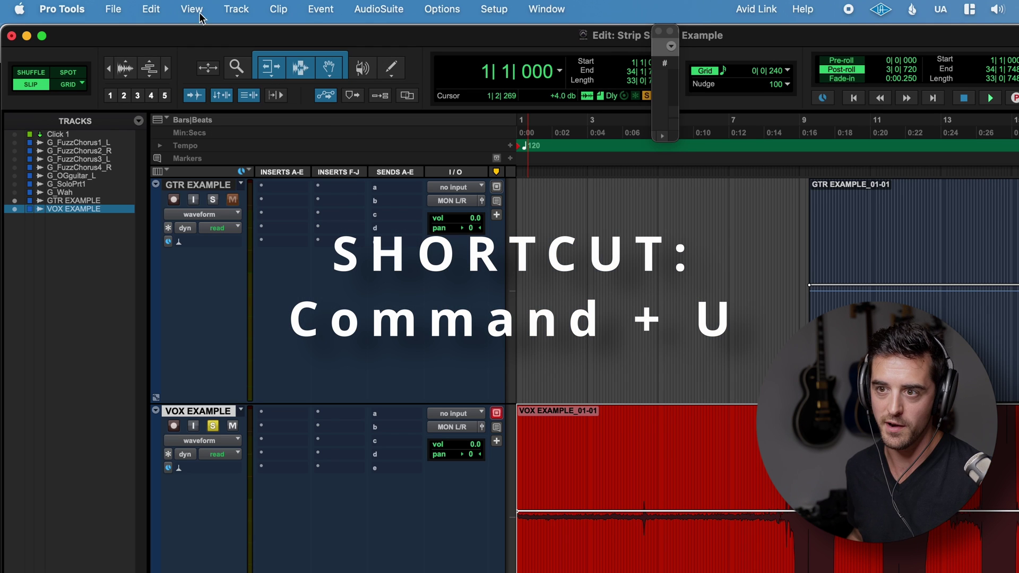
{"action": "left_click", "coordinate": [153, 8]}
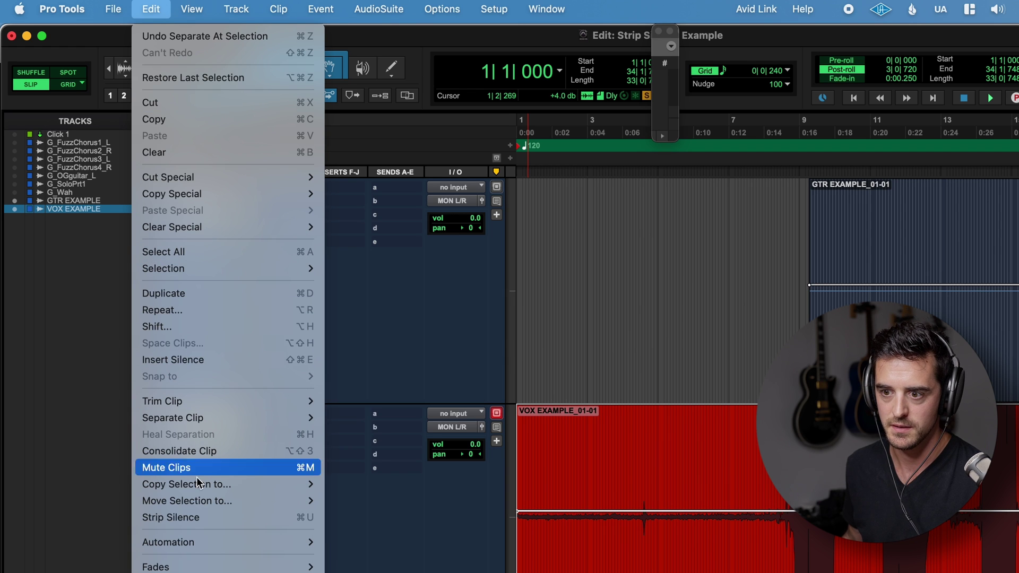
{"action": "left_click", "coordinate": [193, 518]}
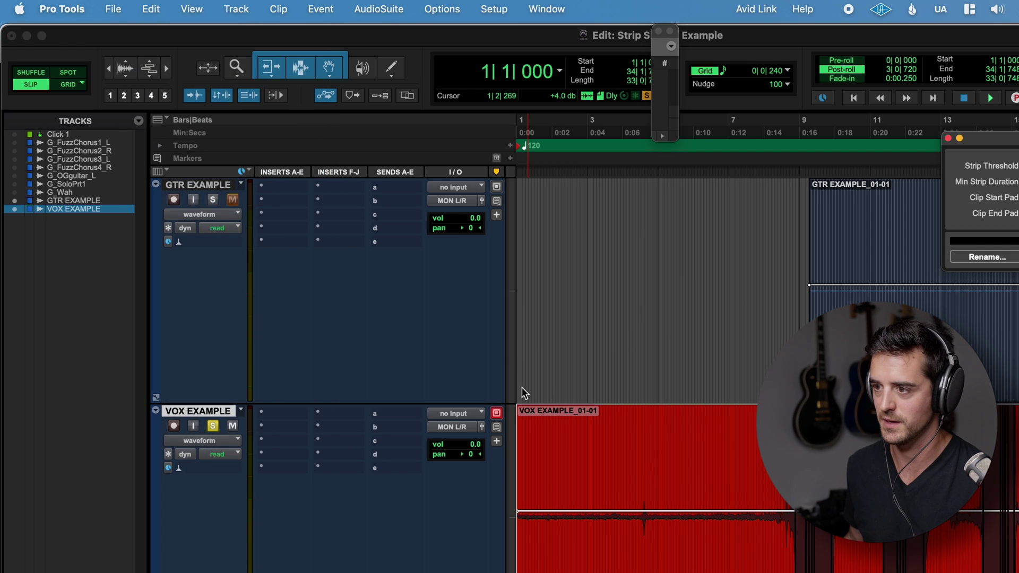
{"action": "left_click_drag", "start_coordinate": [977, 139], "coordinate": [631, 31]}
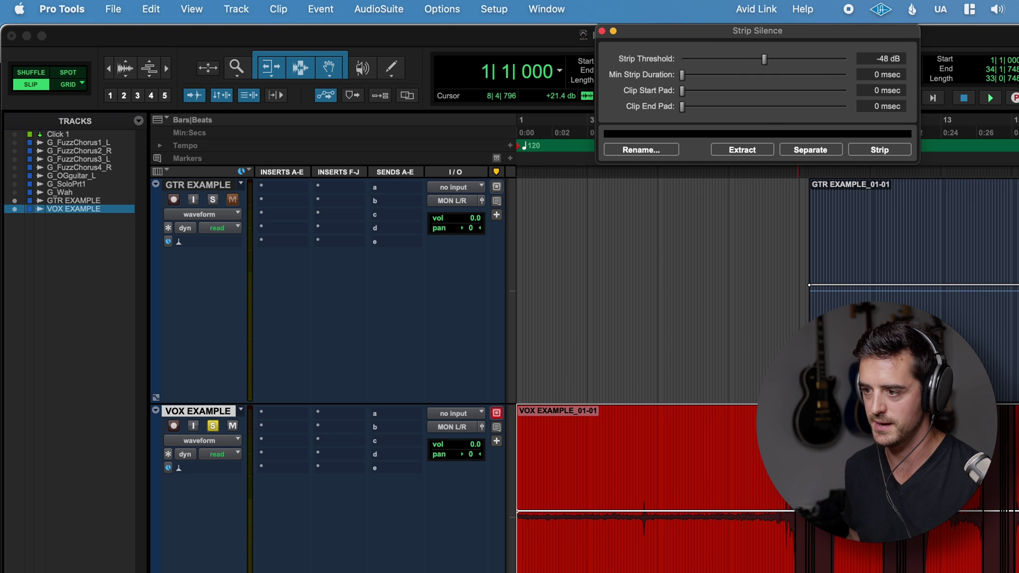
{"action": "left_click_drag", "start_coordinate": [764, 59], "coordinate": [747, 59]}
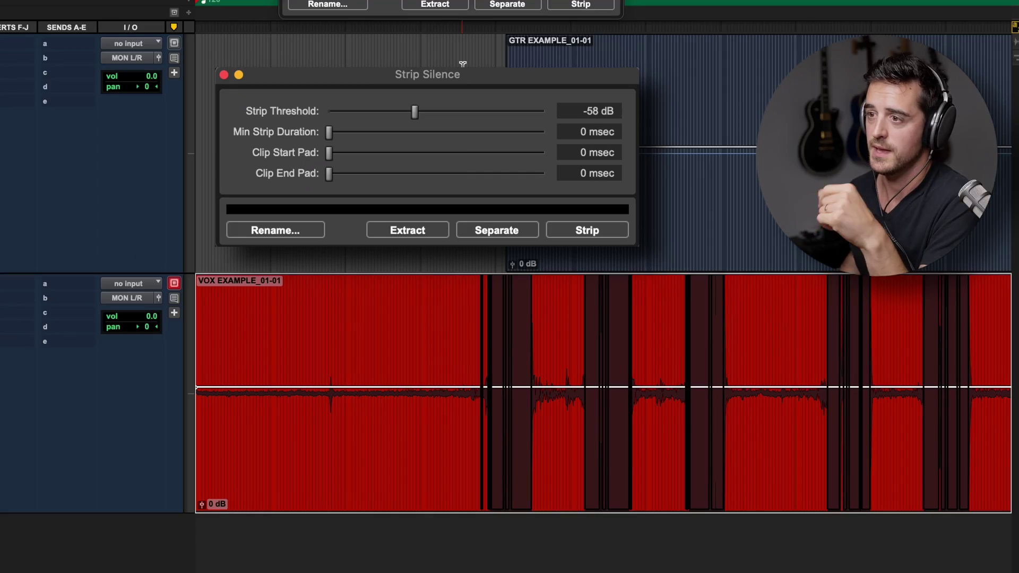
Set Min Strip Duration to 619 msec, checking the vocal's strip regions by zooming.
{"action": "left_click_drag", "start_coordinate": [330, 139], "coordinate": [406, 141]}
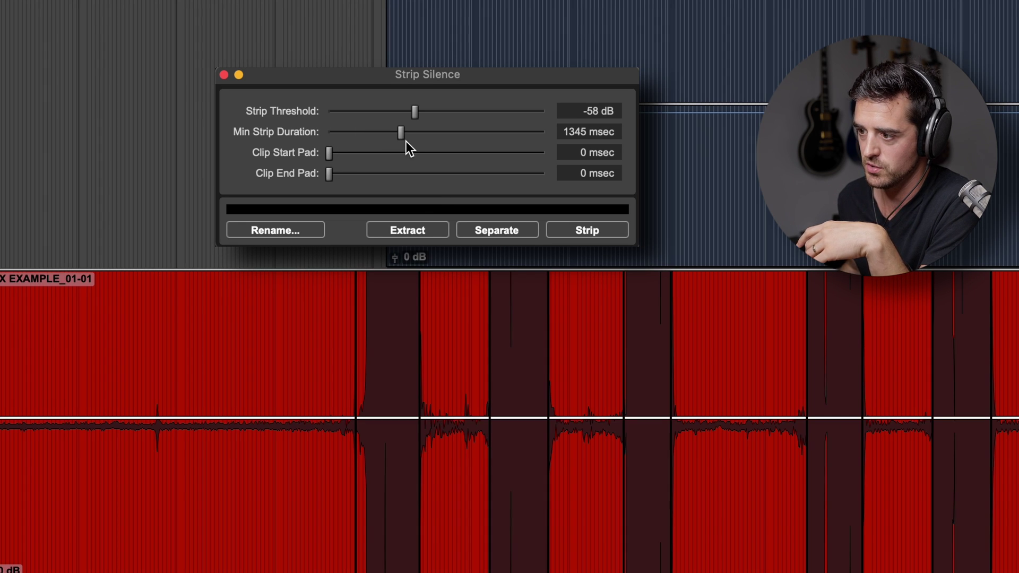
{"action": "left_click", "coordinate": [386, 326]}
{"action": "left_click", "coordinate": [416, 355]}
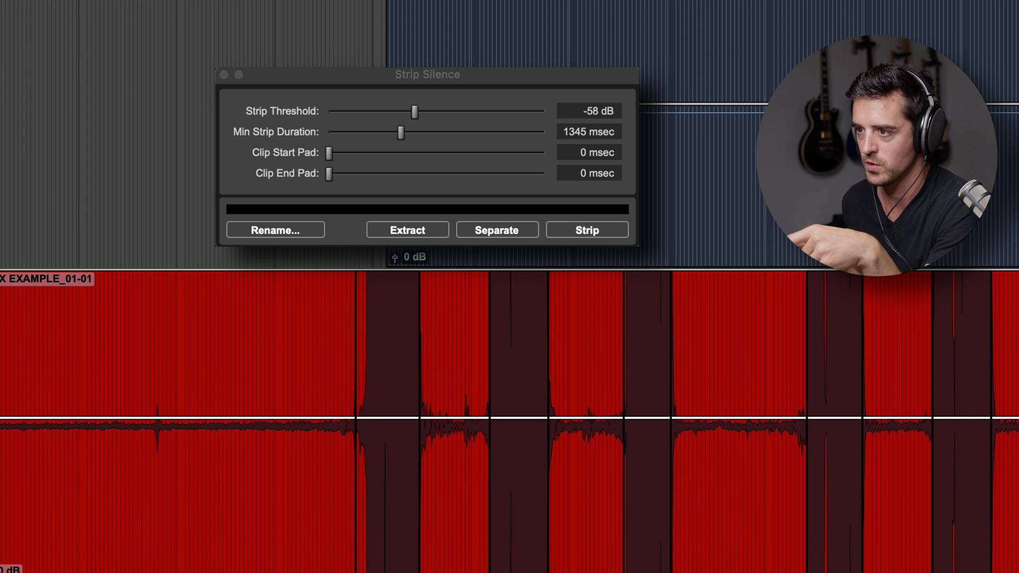
{"action": "left_click_drag", "start_coordinate": [402, 135], "coordinate": [368, 132]}
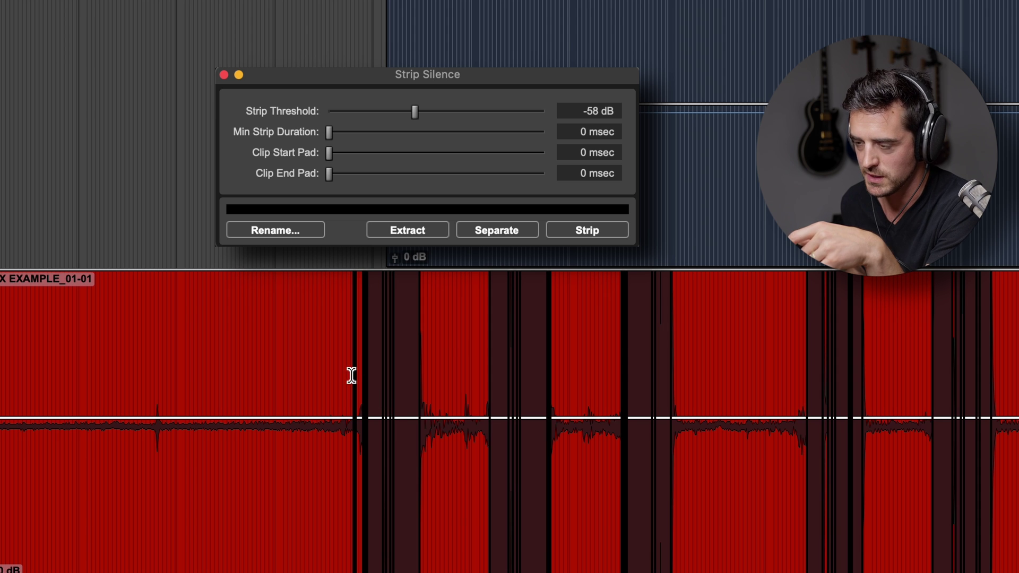
{"action": "key", "text": "super+bracketright"}
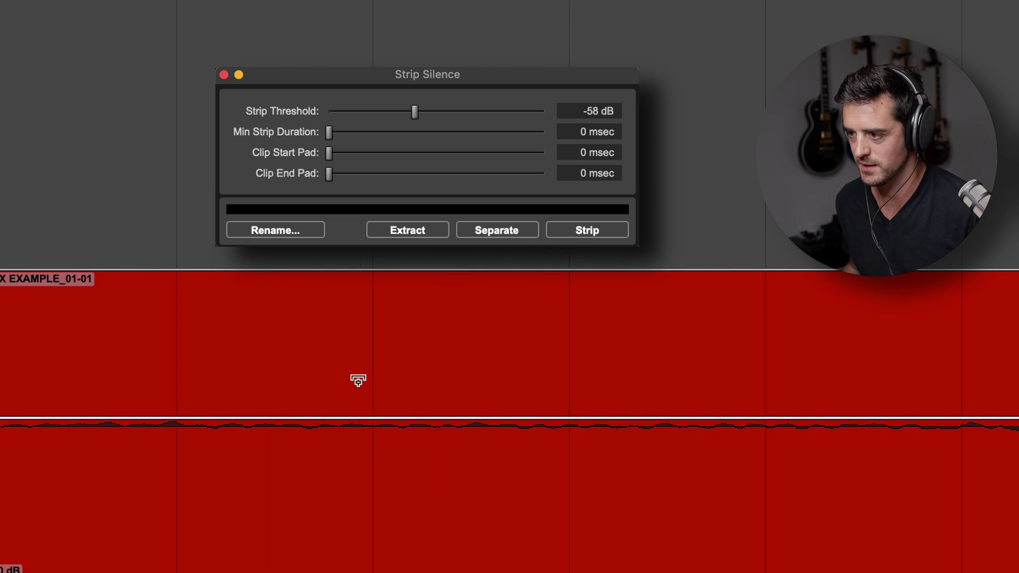
{"action": "left_click", "coordinate": [565, 405]}
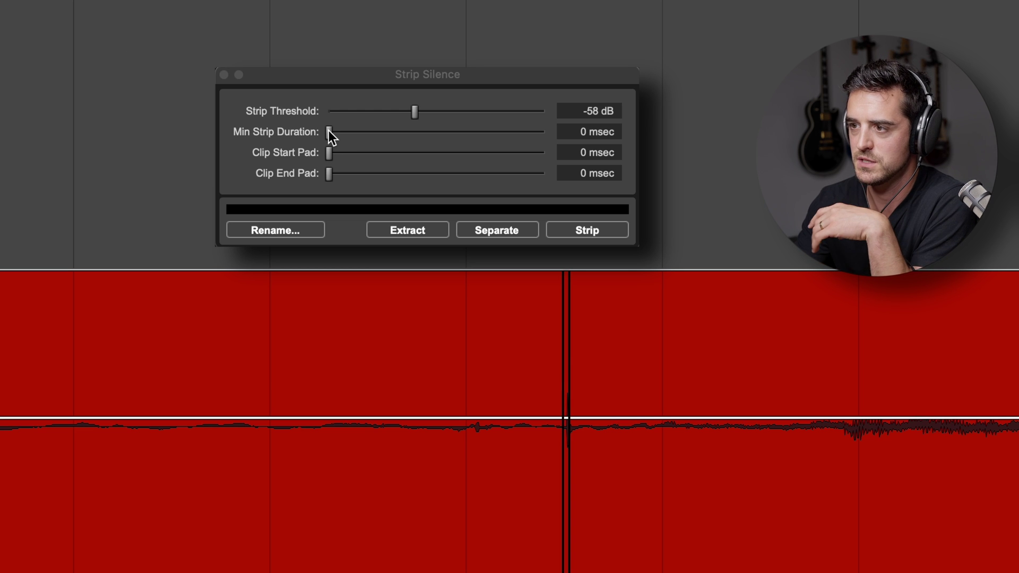
{"action": "left_click_drag", "start_coordinate": [329, 131], "coordinate": [363, 132]}
{"action": "key", "text": "super+bracketleft"}
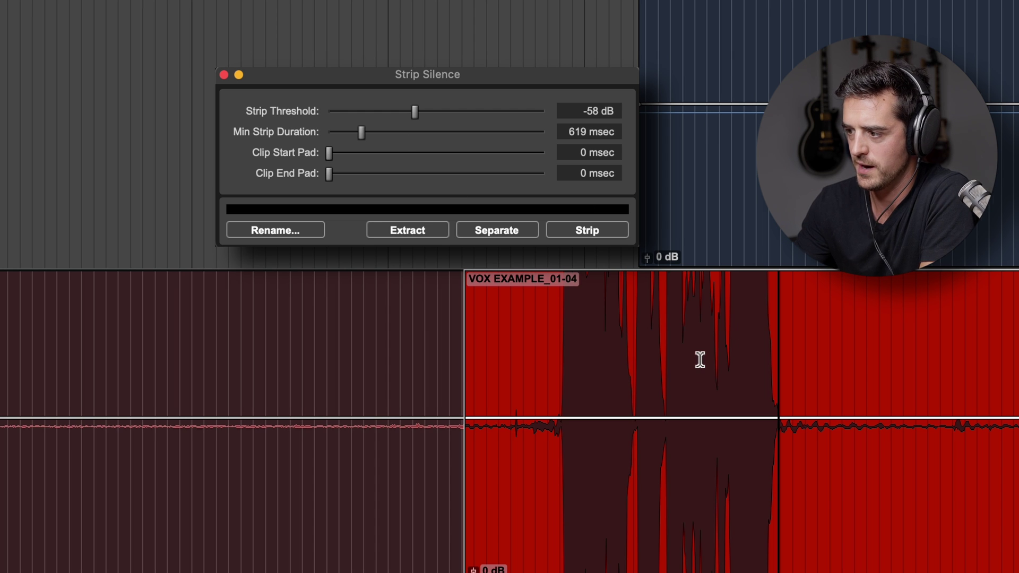
Scroll along the vocal track to review the proposed silence breaks.
{"action": "scroll", "coordinate": [700, 359], "scroll_direction": "right", "scroll_amount": 10}
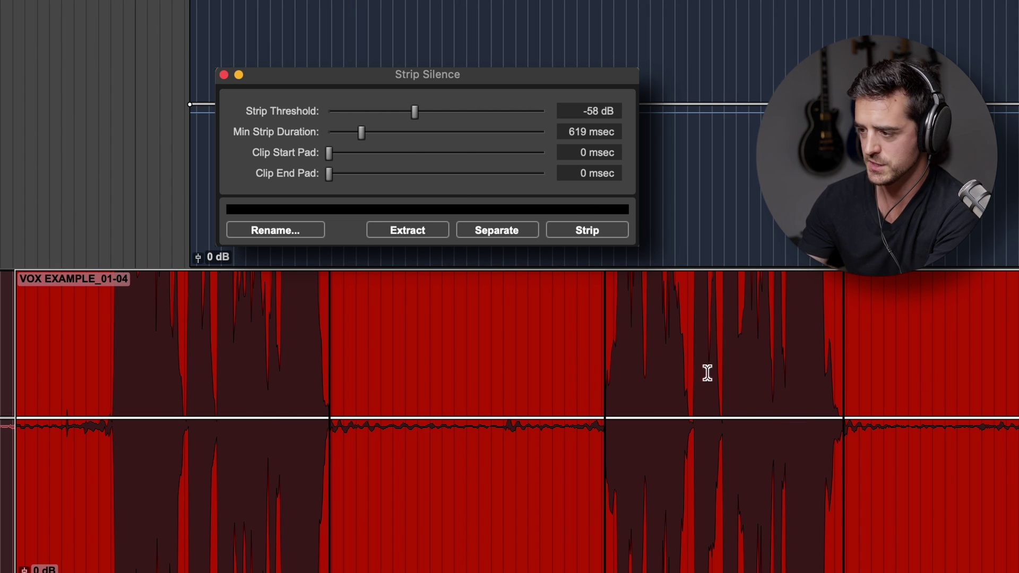
{"action": "scroll", "coordinate": [747, 406], "scroll_direction": "right", "scroll_amount": 11}
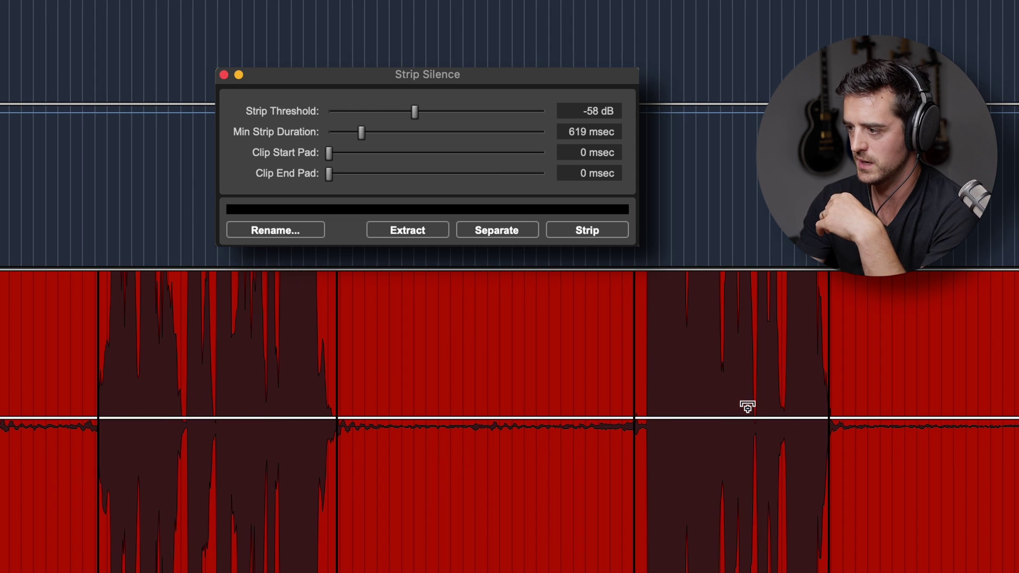
{"action": "scroll", "coordinate": [747, 406], "scroll_direction": "right", "scroll_amount": 5}
{"action": "scroll", "coordinate": [747, 407], "scroll_direction": "left", "scroll_amount": 8}
{"action": "scroll", "coordinate": [747, 407], "scroll_direction": "right", "scroll_amount": 8}
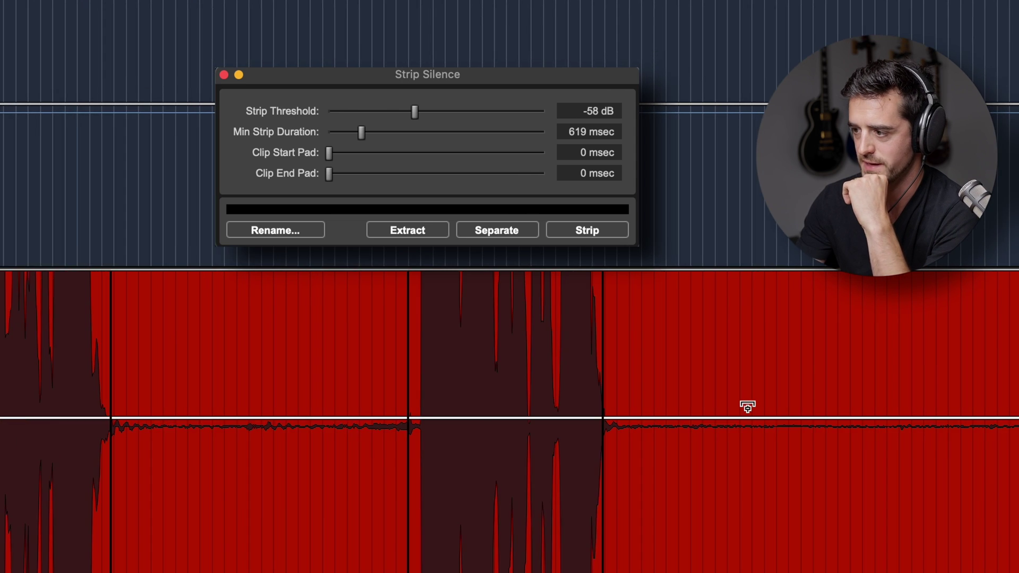
{"action": "scroll", "coordinate": [747, 407], "scroll_direction": "right", "scroll_amount": 5}
{"action": "scroll", "coordinate": [748, 406], "scroll_direction": "left", "scroll_amount": 12}
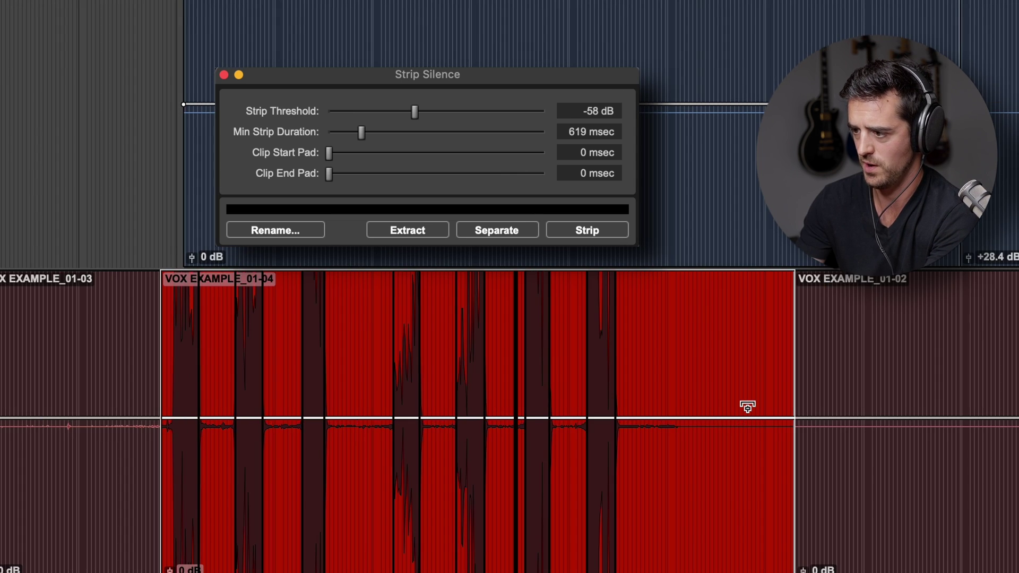
{"action": "scroll", "coordinate": [816, 399], "scroll_direction": "right", "scroll_amount": 4}
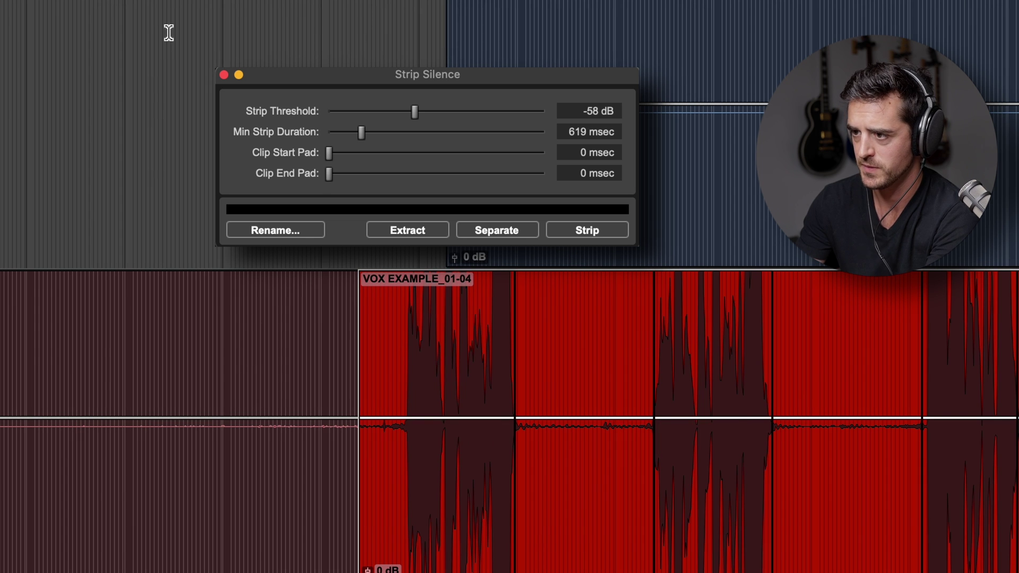
Select the whole vocal clip and zoom out and in to inspect its break previews.
{"action": "left_click", "coordinate": [509, 303]}
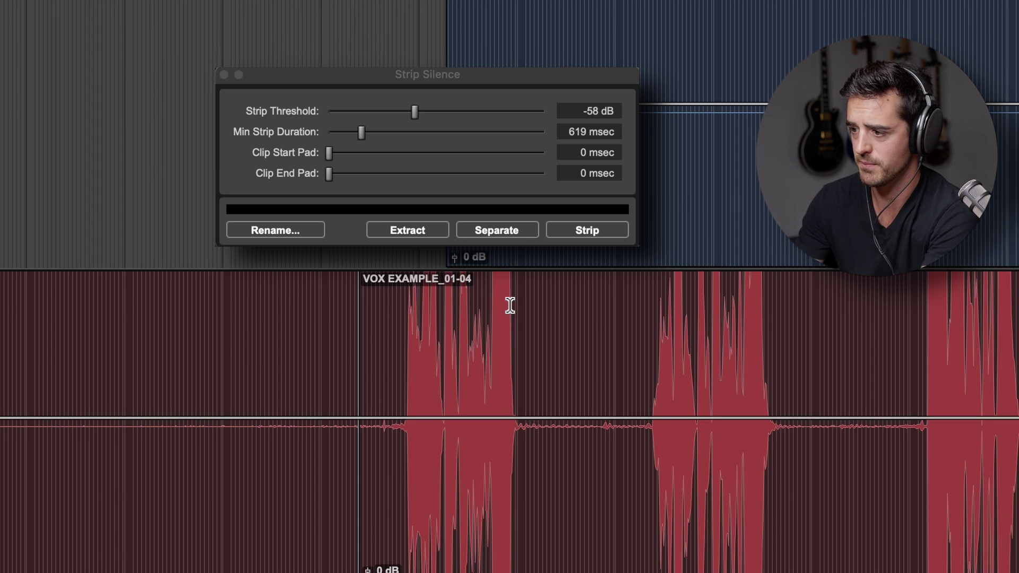
{"action": "key", "text": "super+bracketright"}
{"action": "key", "text": "super+bracketright"}
{"action": "key", "text": "super+bracketright"}
{"action": "left_click", "coordinate": [601, 566]}
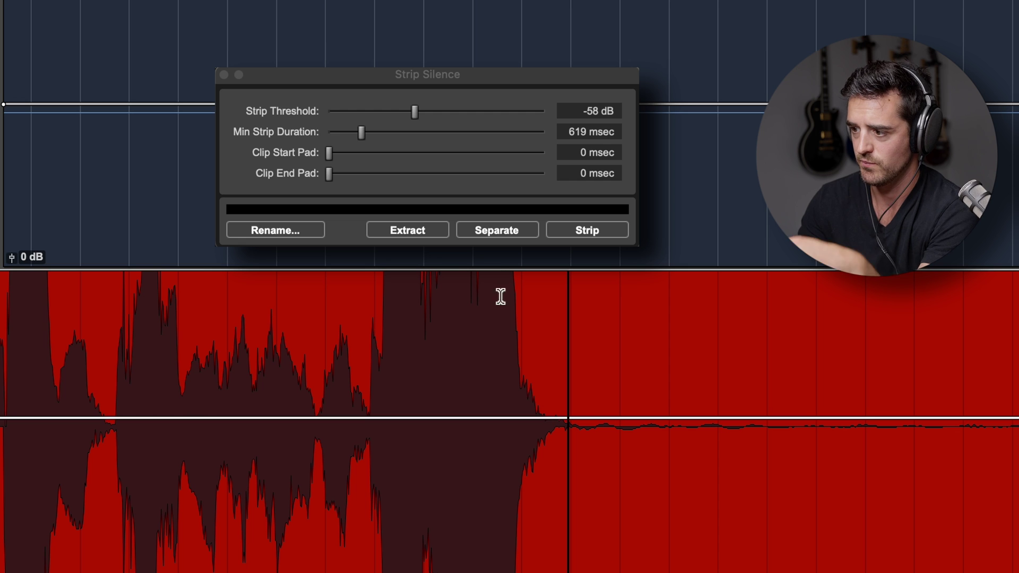
{"action": "key", "text": "super+bracketleft"}
{"action": "key", "text": "super+bracketleft"}
{"action": "key", "text": "super+bracketleft"}
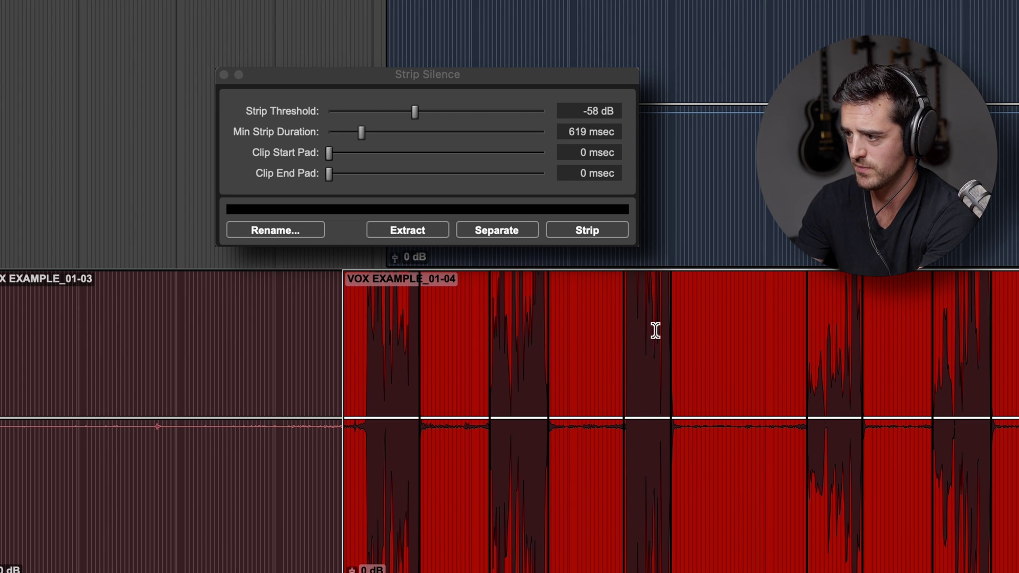
{"action": "left_click", "coordinate": [656, 331]}
{"action": "key", "text": "super+bracketright"}
{"action": "key", "text": "super+bracketright"}
{"action": "left_click", "coordinate": [663, 547]}
{"action": "key", "text": "super+bracketright"}
{"action": "key", "text": "super+bracketright"}
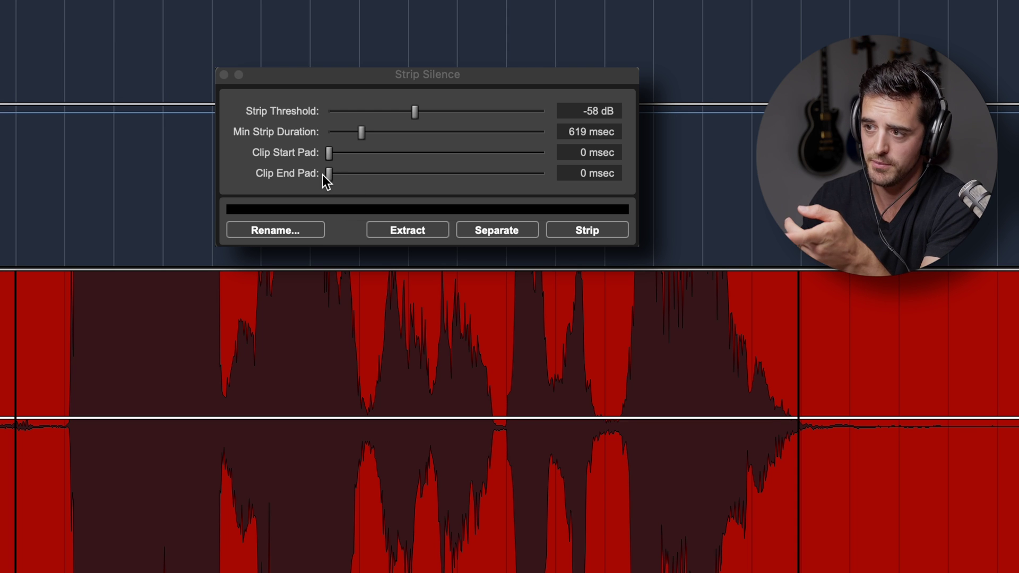
Set Clip End Pad to 176 msec, Clip Start Pad to 0, and Strip Threshold to -53 dB.
{"action": "left_click_drag", "start_coordinate": [328, 175], "coordinate": [338, 176]}
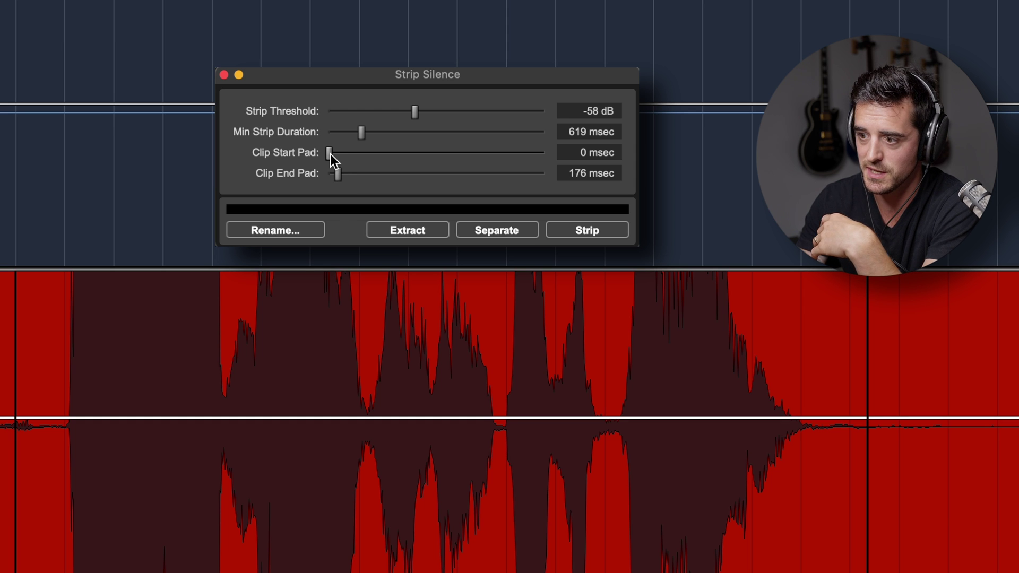
{"action": "left_click_drag", "start_coordinate": [331, 155], "coordinate": [329, 154]}
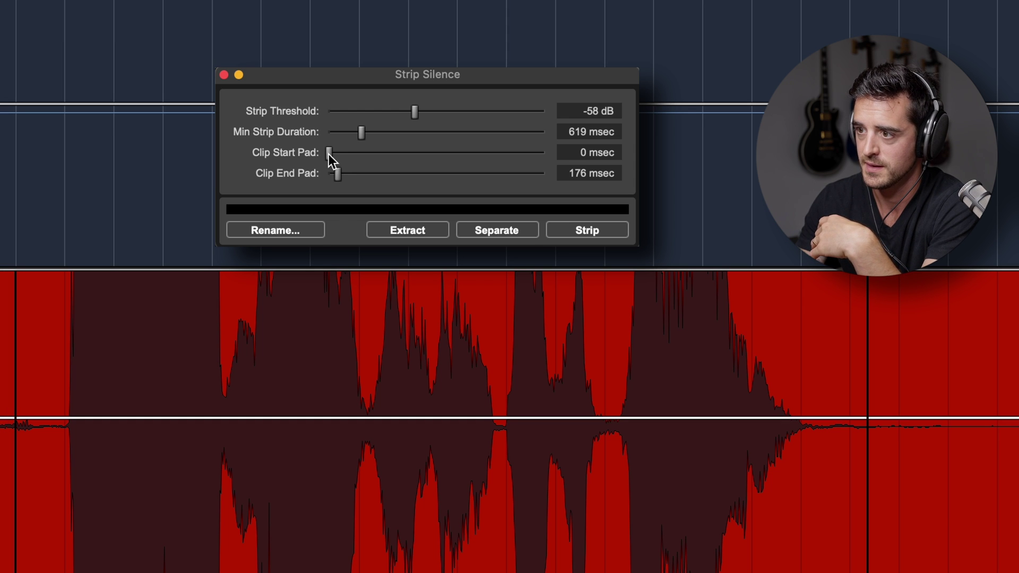
{"action": "mouse_move", "coordinate": [413, 108]}
{"action": "left_mouse_down"}
{"action": "mouse_move", "coordinate": [399, 109]}
{"action": "mouse_move", "coordinate": [424, 110]}
{"action": "left_mouse_up"}
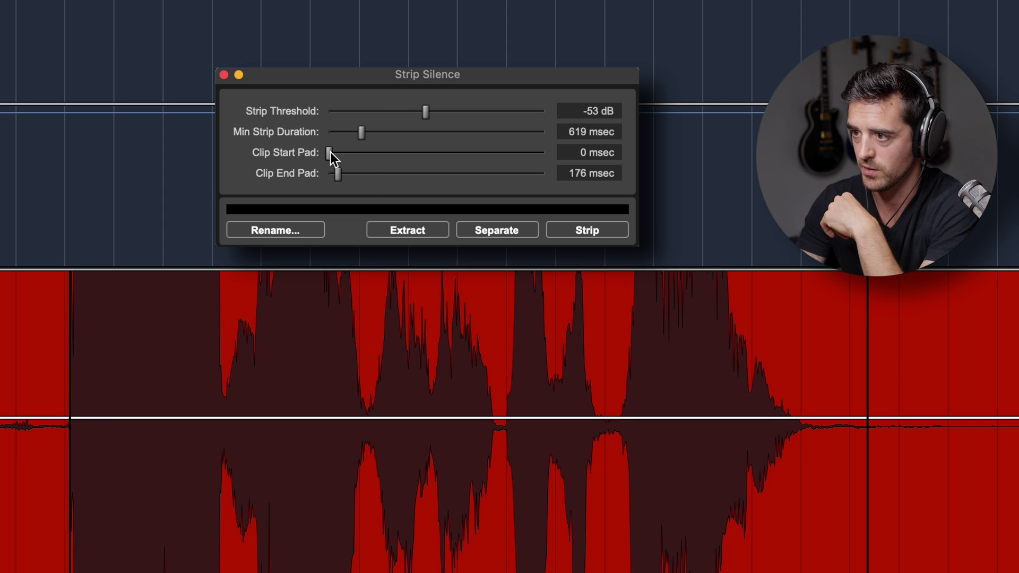
Set Clip Start Pad to 35 msec and scroll through the vocal to check the breaks.
{"action": "left_click_drag", "start_coordinate": [329, 152], "coordinate": [331, 152]}
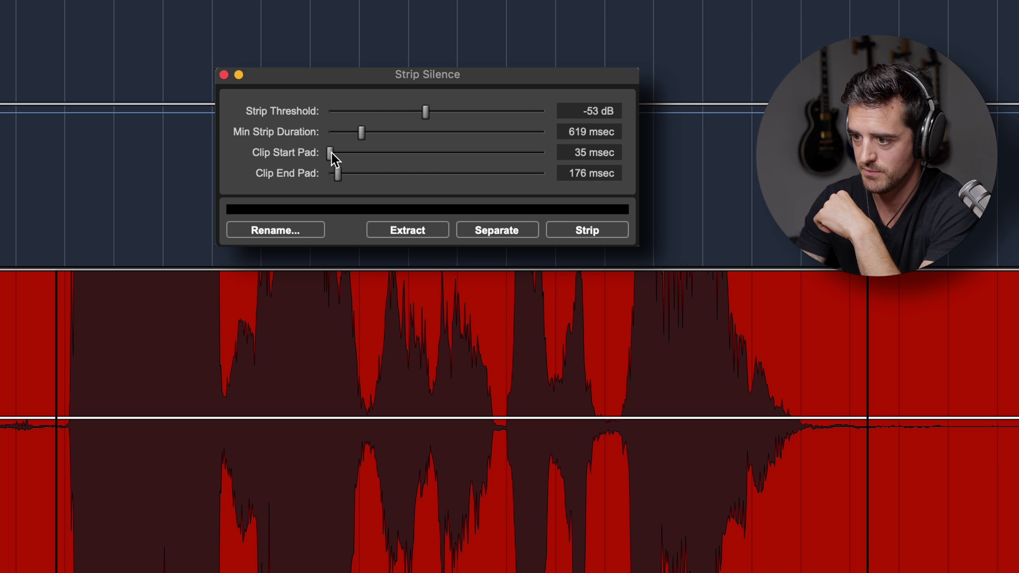
{"action": "scroll", "coordinate": [303, 428], "scroll_direction": "down", "scroll_amount": 3}
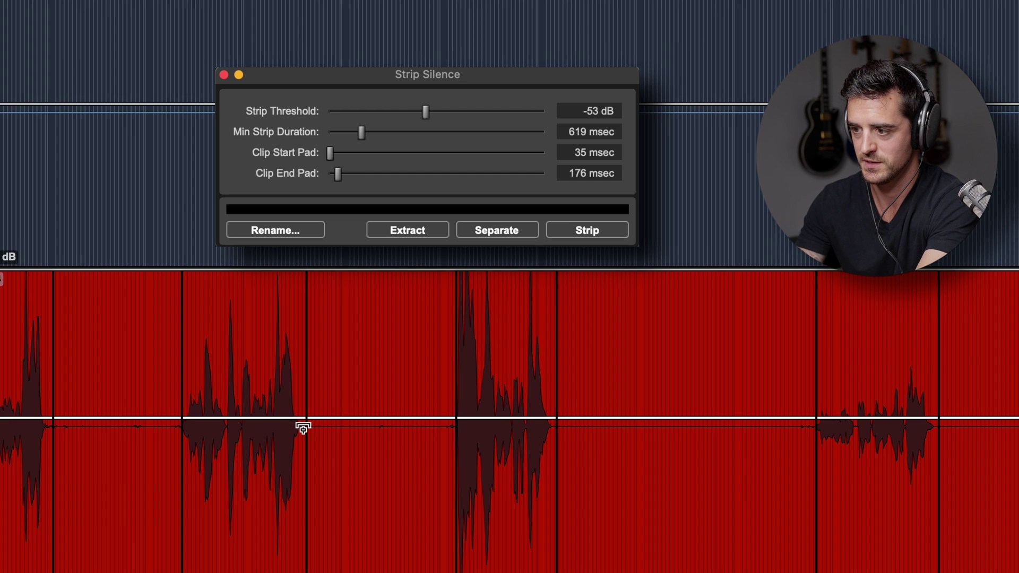
{"action": "scroll", "coordinate": [187, 480], "scroll_direction": "left", "scroll_amount": 5}
{"action": "scroll", "coordinate": [143, 420], "scroll_direction": "up", "scroll_amount": 2}
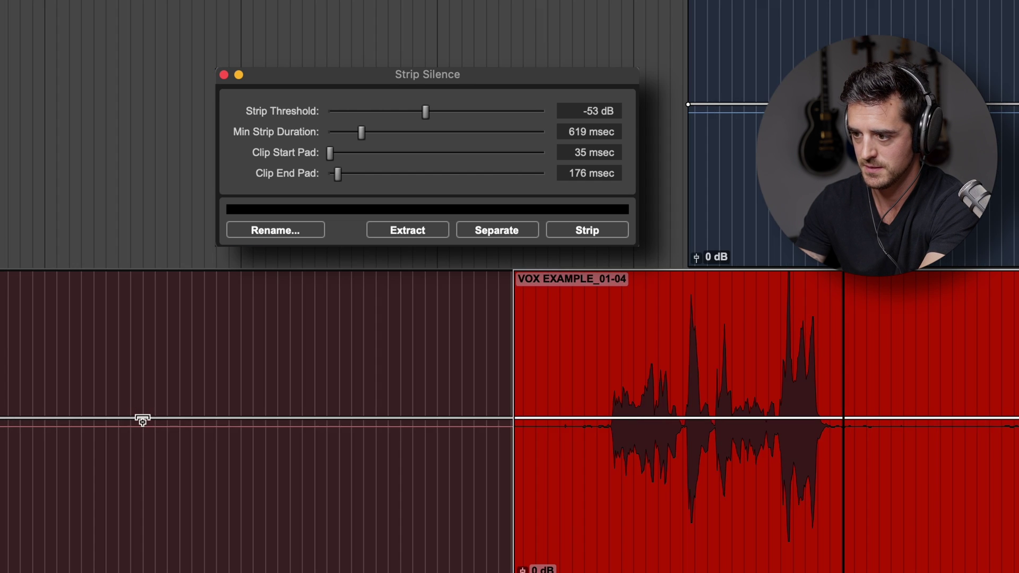
{"action": "scroll", "coordinate": [143, 420], "scroll_direction": "up", "scroll_amount": 2}
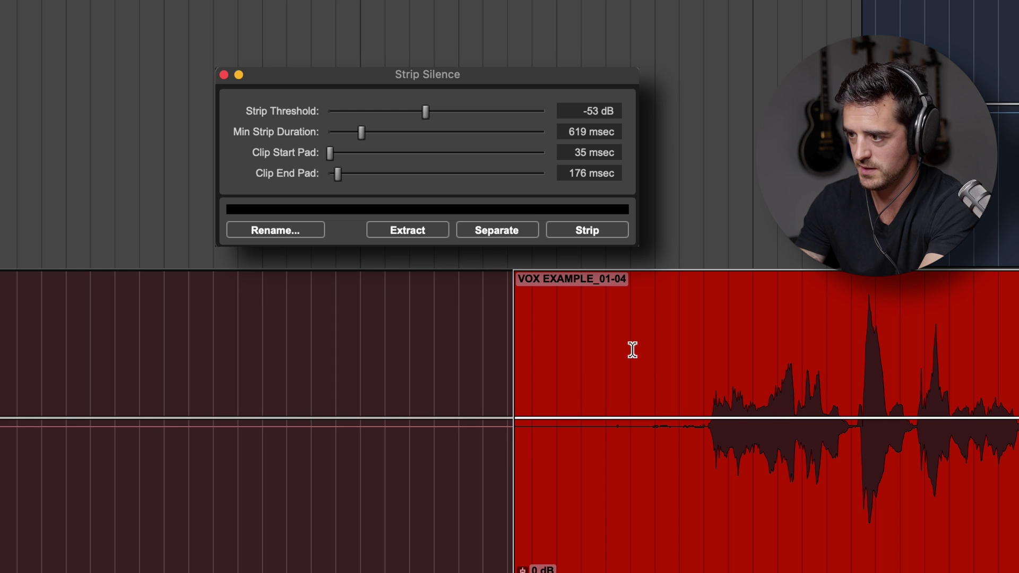
{"action": "scroll", "coordinate": [633, 349], "scroll_direction": "right", "scroll_amount": 10}
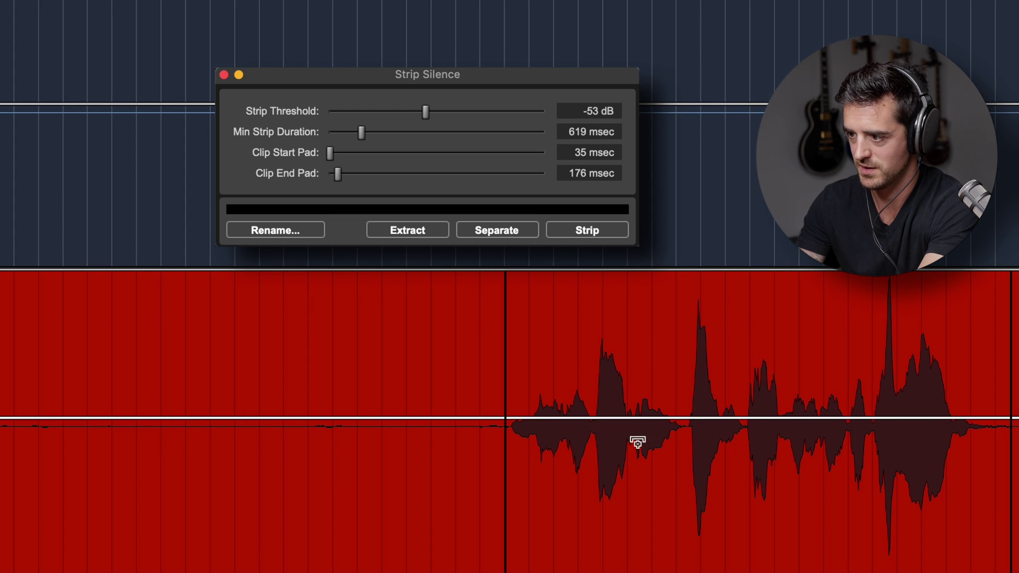
{"action": "scroll", "coordinate": [786, 492], "scroll_direction": "right", "scroll_amount": 10}
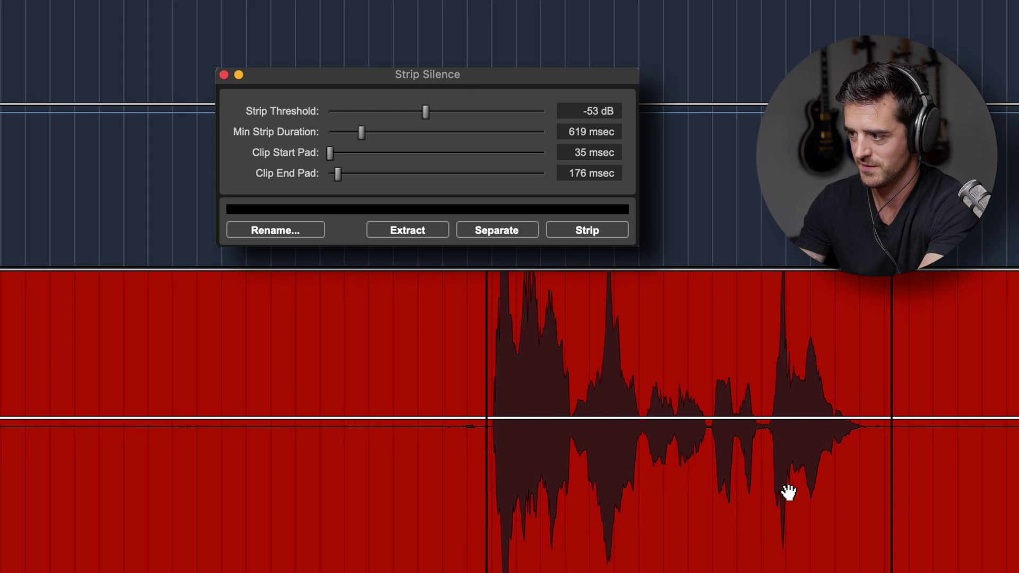
{"action": "scroll", "coordinate": [788, 492], "scroll_direction": "right", "scroll_amount": 10}
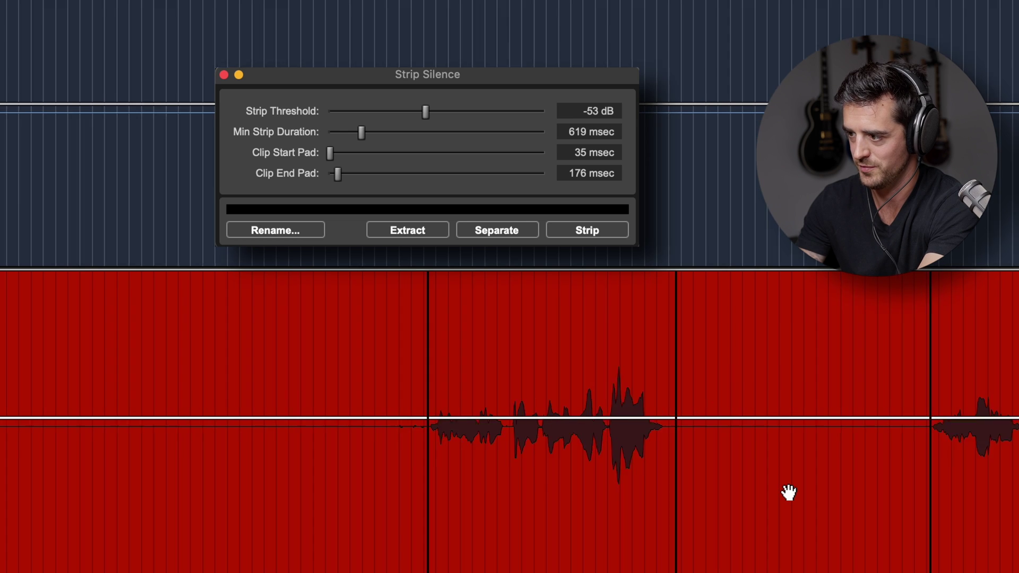
{"action": "scroll", "coordinate": [789, 492], "scroll_direction": "right", "scroll_amount": 10}
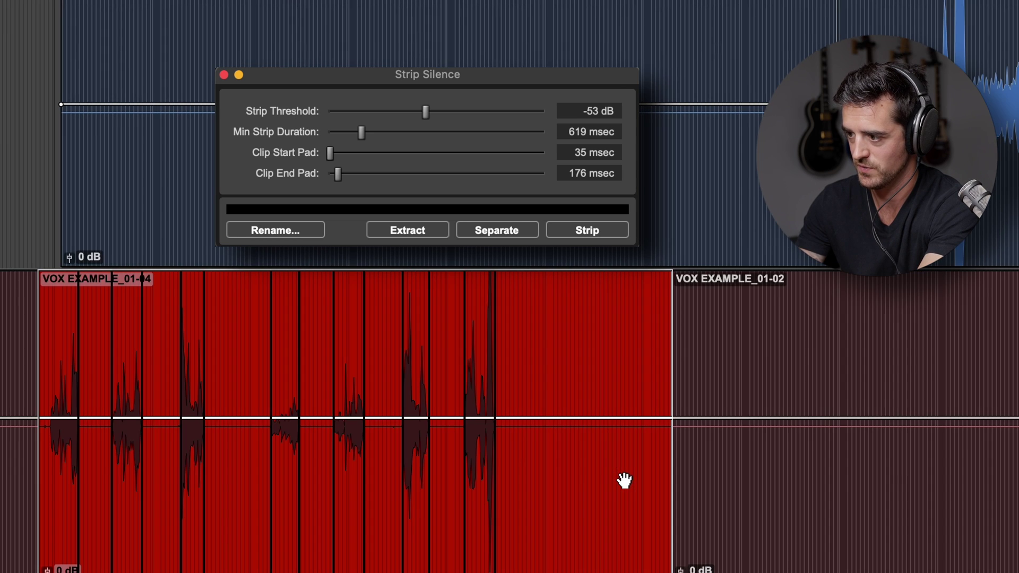
Select the VOX EXAMPLE_01-02 clip and strip its silence.
{"action": "key", "text": "super+bracketleft"}
{"action": "left_click", "coordinate": [235, 510]}
{"action": "key", "text": "super+bracketright"}
{"action": "key", "text": "super+bracketright"}
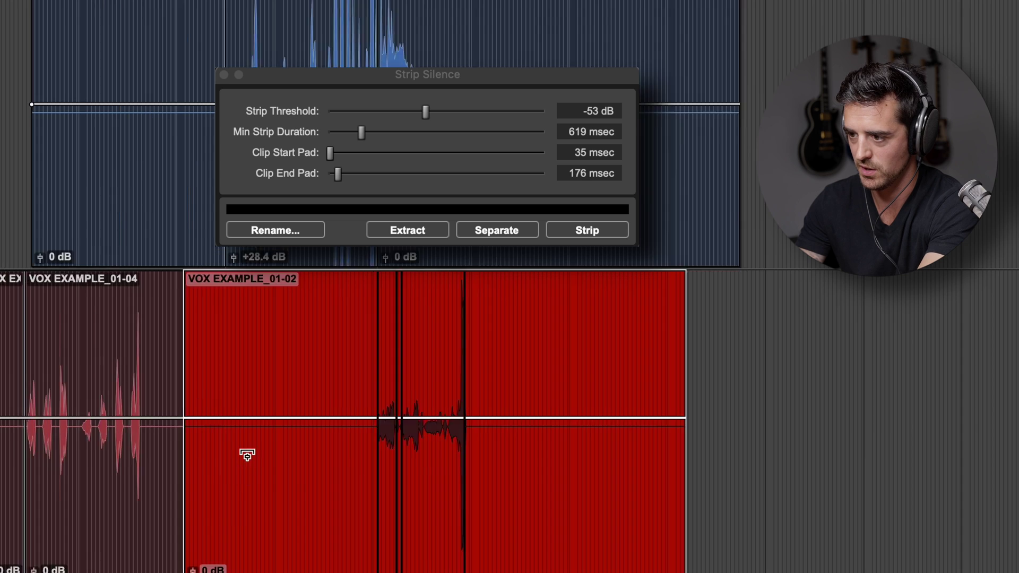
{"action": "scroll", "coordinate": [609, 436], "scroll_direction": "right", "scroll_amount": 10}
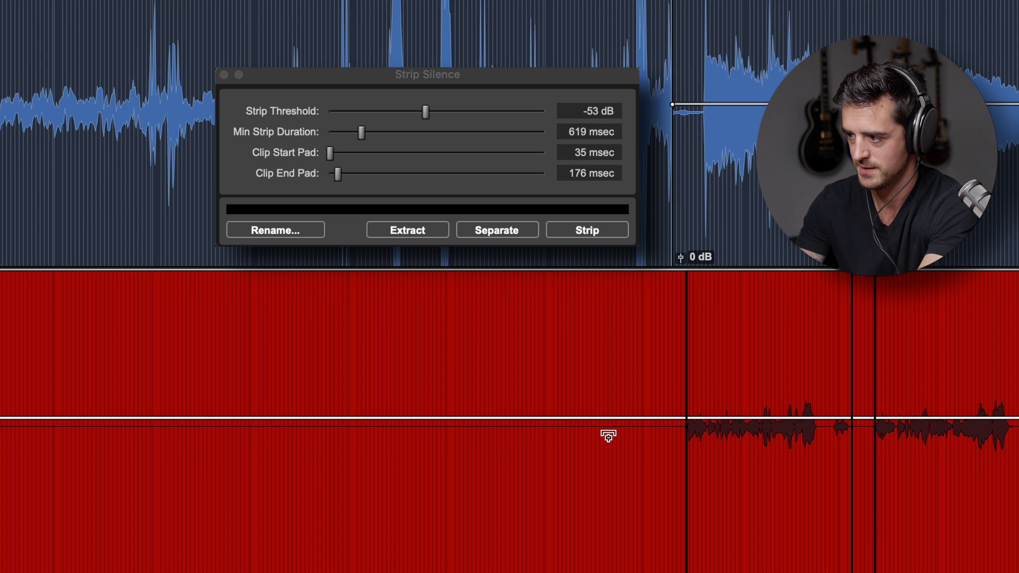
{"action": "scroll", "coordinate": [608, 436], "scroll_direction": "right", "scroll_amount": 8}
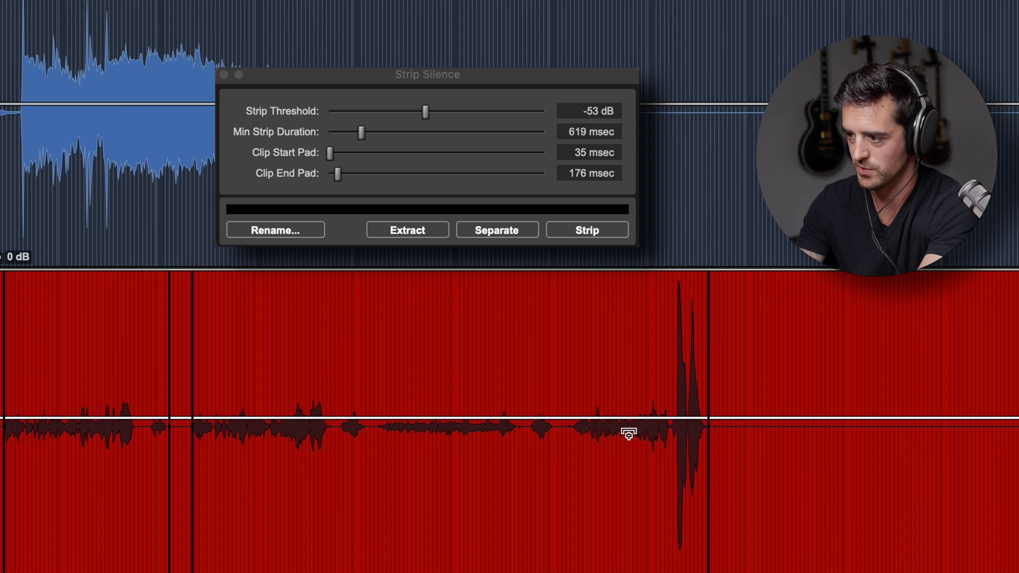
{"action": "scroll", "coordinate": [707, 450], "scroll_direction": "right", "scroll_amount": 20}
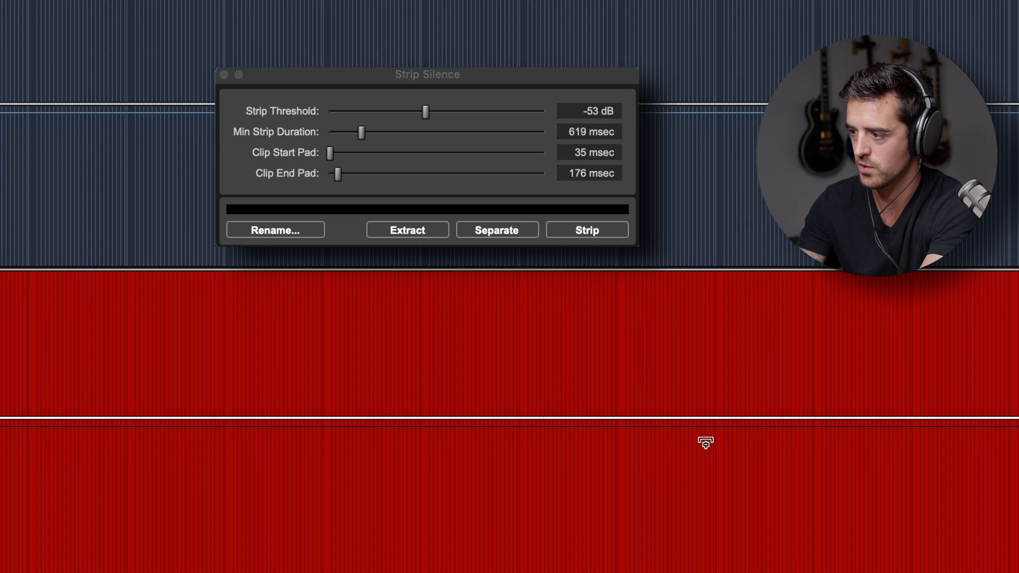
{"action": "key", "text": "super+bracketleft"}
{"action": "key", "text": "super+bracketleft"}
{"action": "key", "text": "super+bracketright"}
{"action": "key", "text": "super+bracketright"}
{"action": "key", "text": "super+bracketright"}
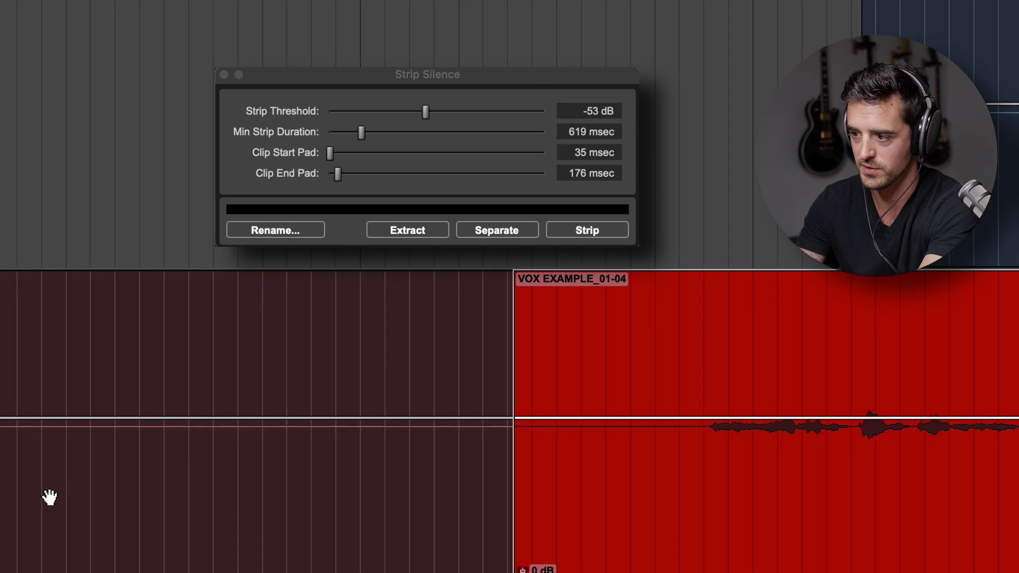
{"action": "key", "text": "super+bracketleft"}
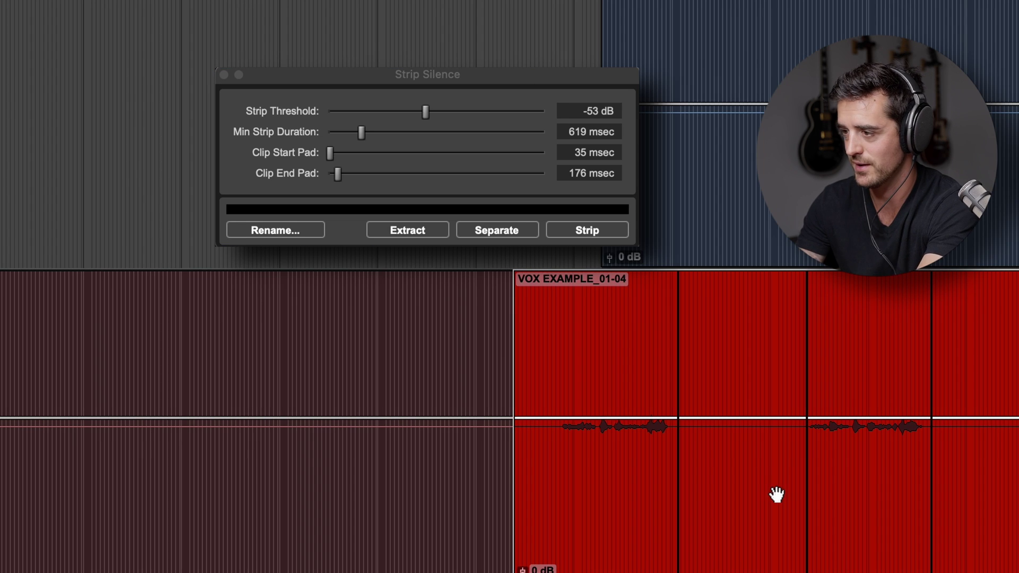
{"action": "left_click", "coordinate": [587, 230]}
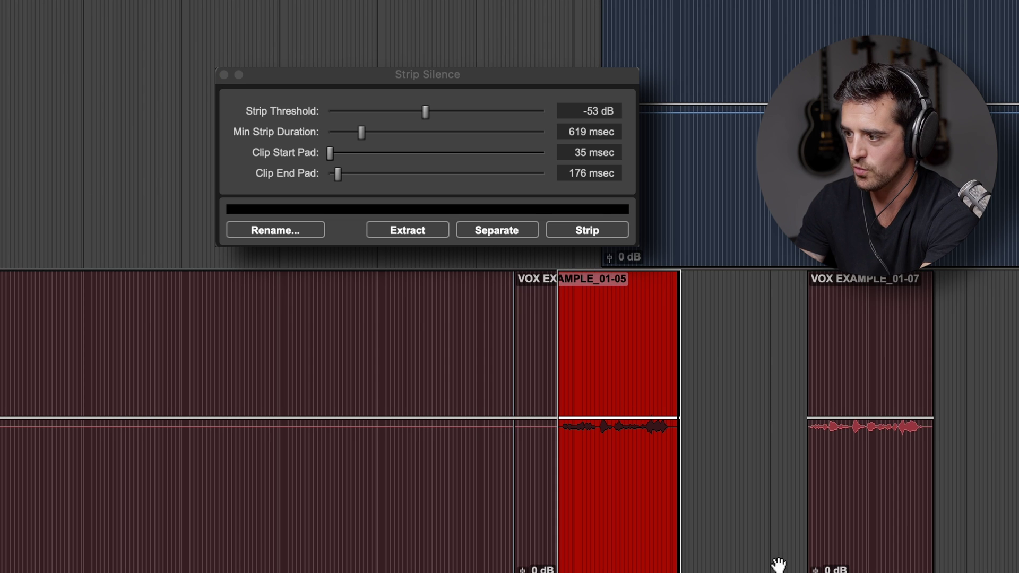
Raise Strip Threshold to -50 dB and strip the remaining silence from VOX EXAMPLE_01-05.
{"action": "left_click", "coordinate": [616, 534]}
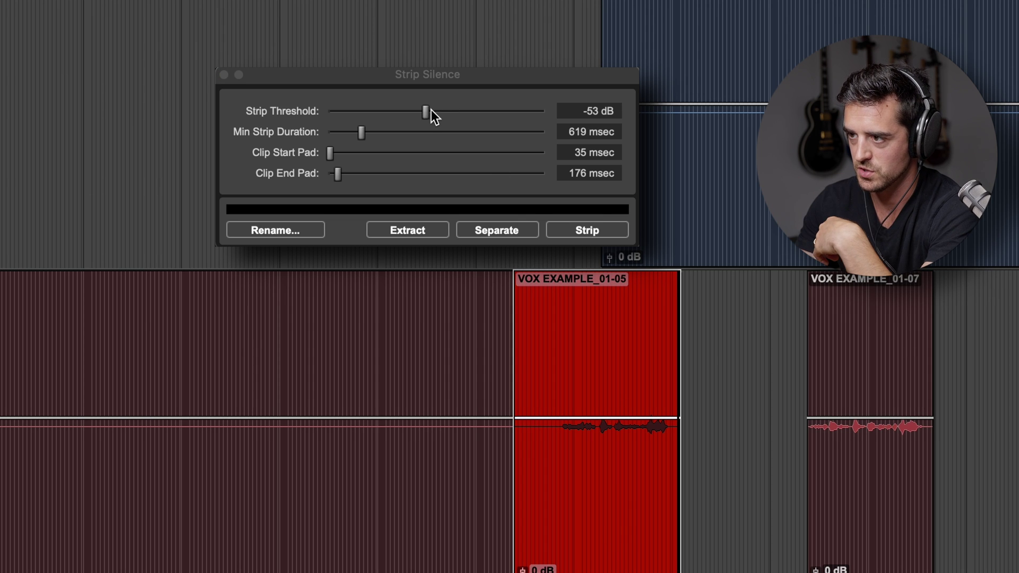
{"action": "left_click_drag", "start_coordinate": [431, 110], "coordinate": [438, 110]}
{"action": "left_click", "coordinate": [595, 229]}
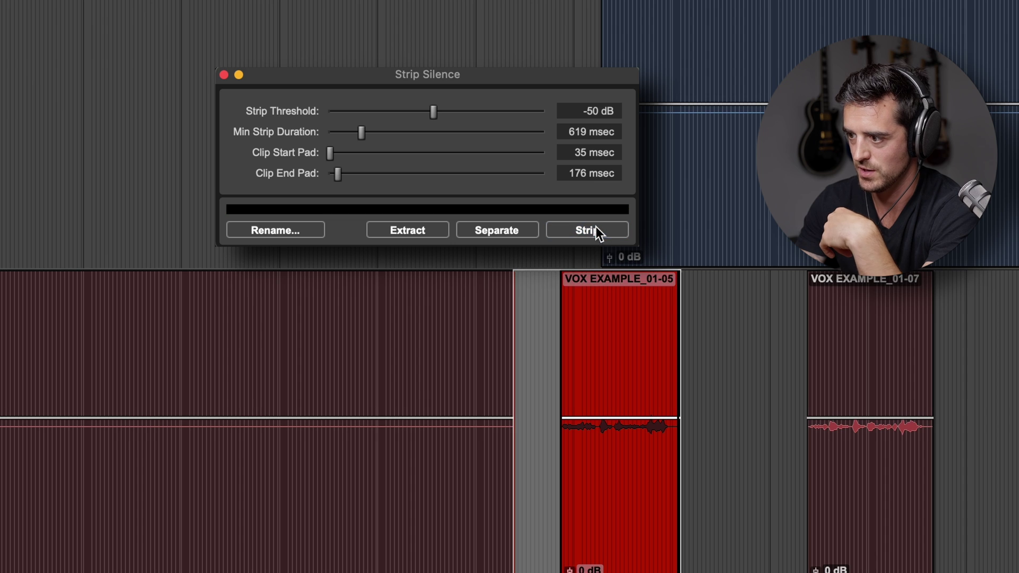
{"action": "scroll", "coordinate": [689, 364], "scroll_direction": "right", "scroll_amount": 5}
{"action": "scroll", "coordinate": [690, 366], "scroll_direction": "right", "scroll_amount": 5}
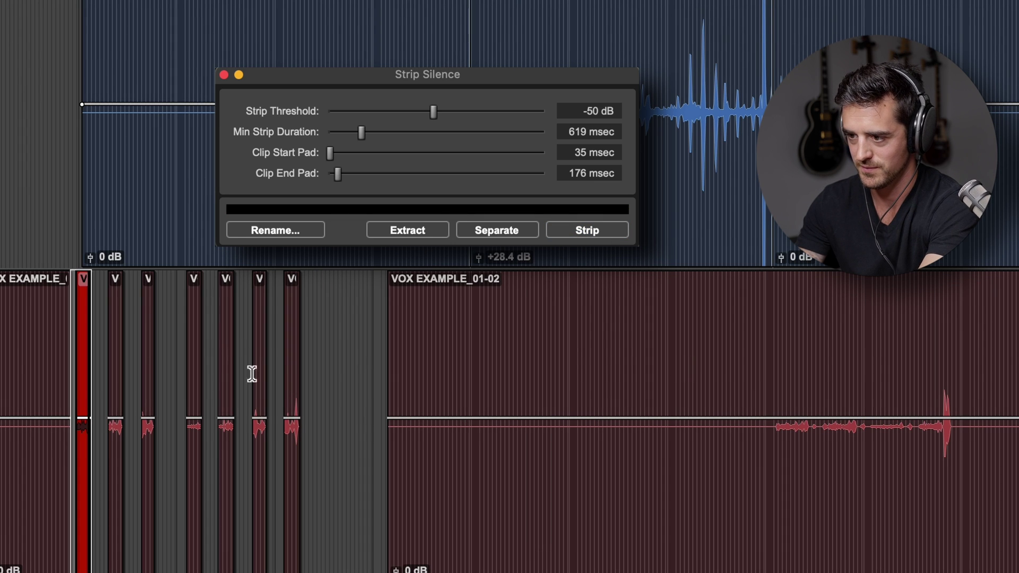
Select VOX EXAMPLE_01-12 to preview its breaks and make the waveforms taller.
{"action": "left_click", "coordinate": [831, 481]}
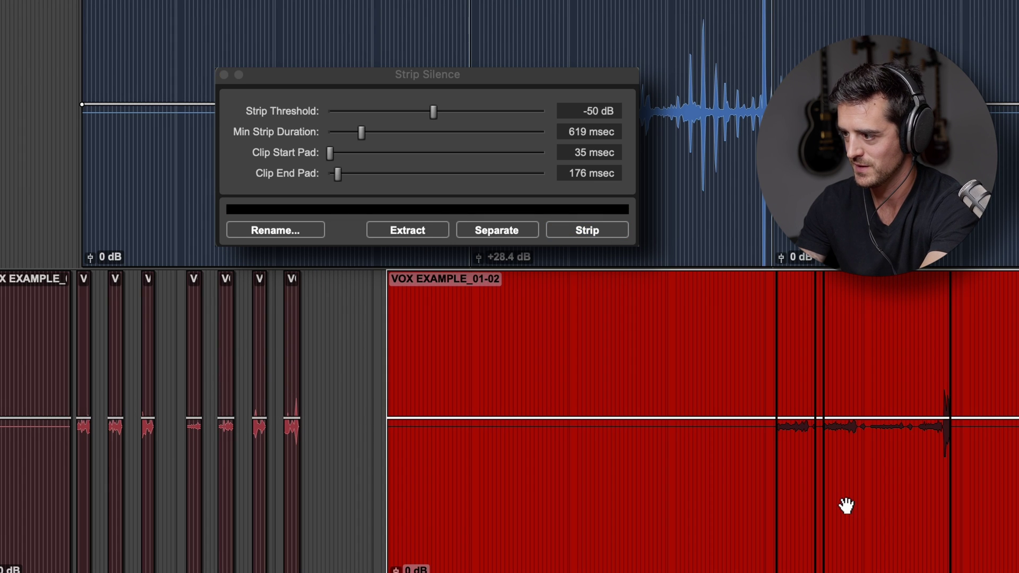
{"action": "key", "text": "super+bracketright"}
{"action": "scroll", "coordinate": [911, 450], "scroll_direction": "right", "scroll_amount": 10}
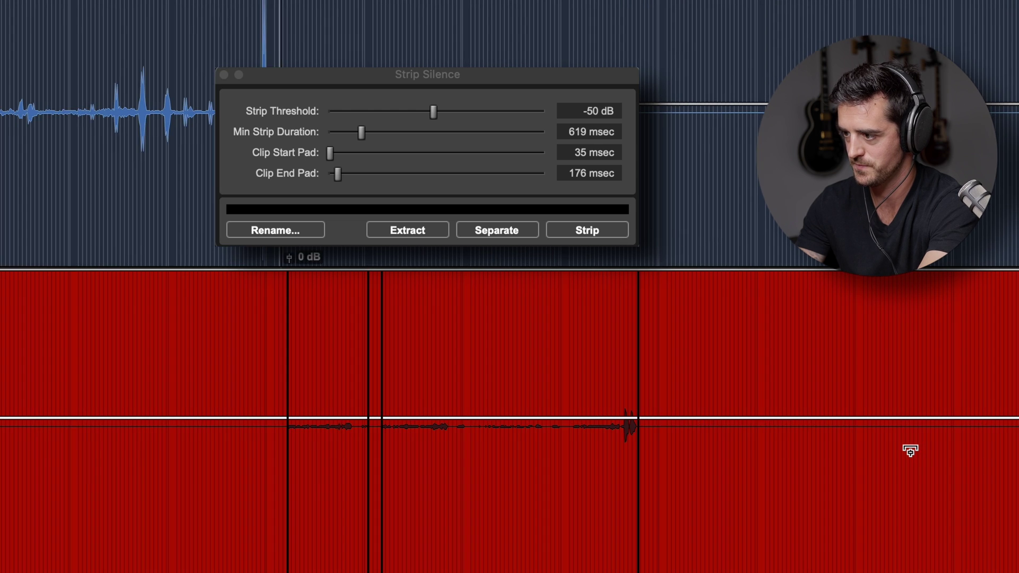
{"action": "left_click", "coordinate": [142, 326]}
{"action": "left_click", "coordinate": [358, 494]}
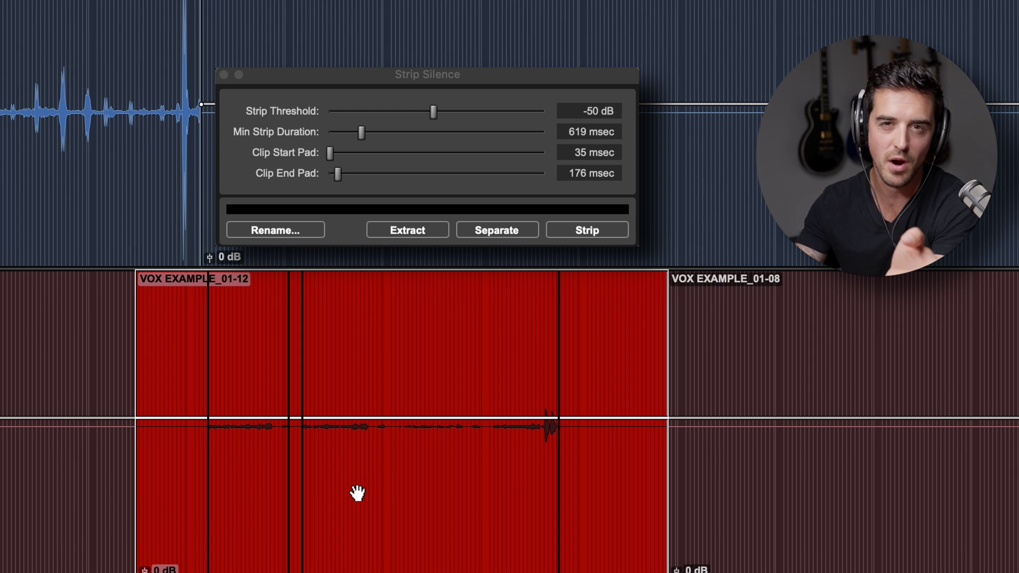
{"action": "scroll", "coordinate": [391, 481], "scroll_direction": "left", "scroll_amount": 5}
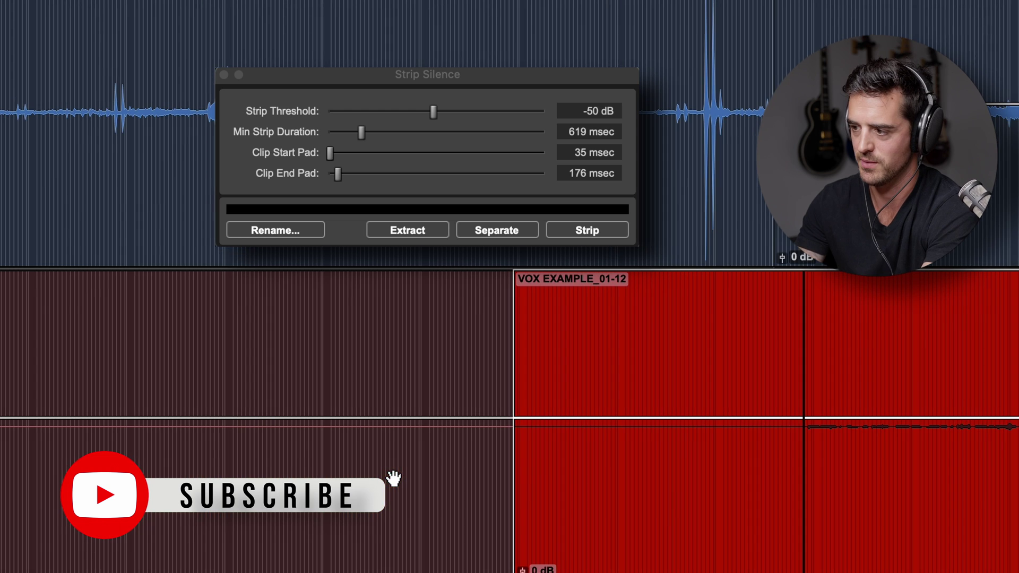
{"action": "scroll", "coordinate": [721, 501], "scroll_direction": "up", "scroll_amount": 2}
{"action": "scroll", "coordinate": [723, 503], "scroll_direction": "right", "scroll_amount": 5}
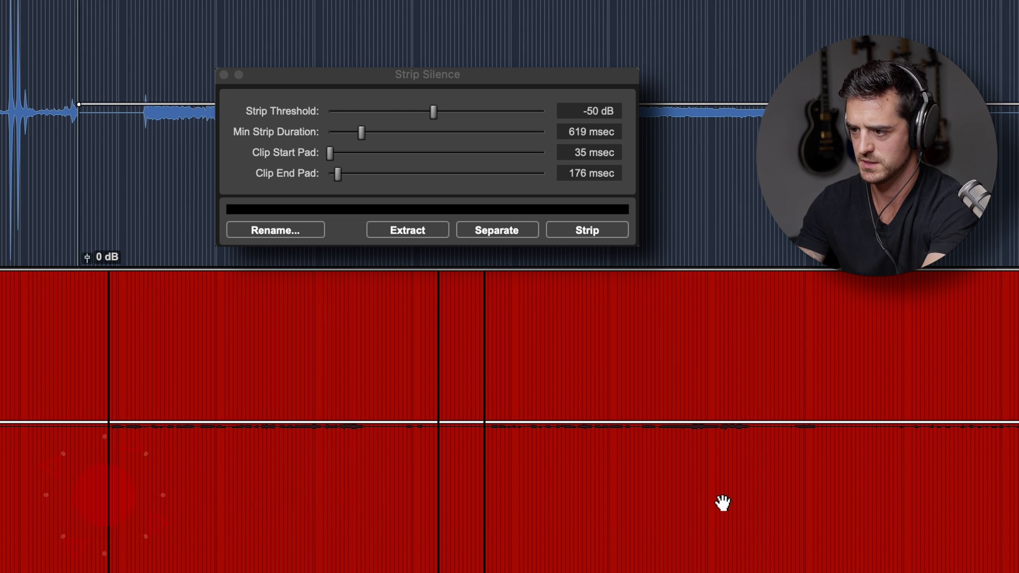
{"action": "key", "text": "super+alt+bracketright"}
{"action": "key", "text": "super+alt+bracketright"}
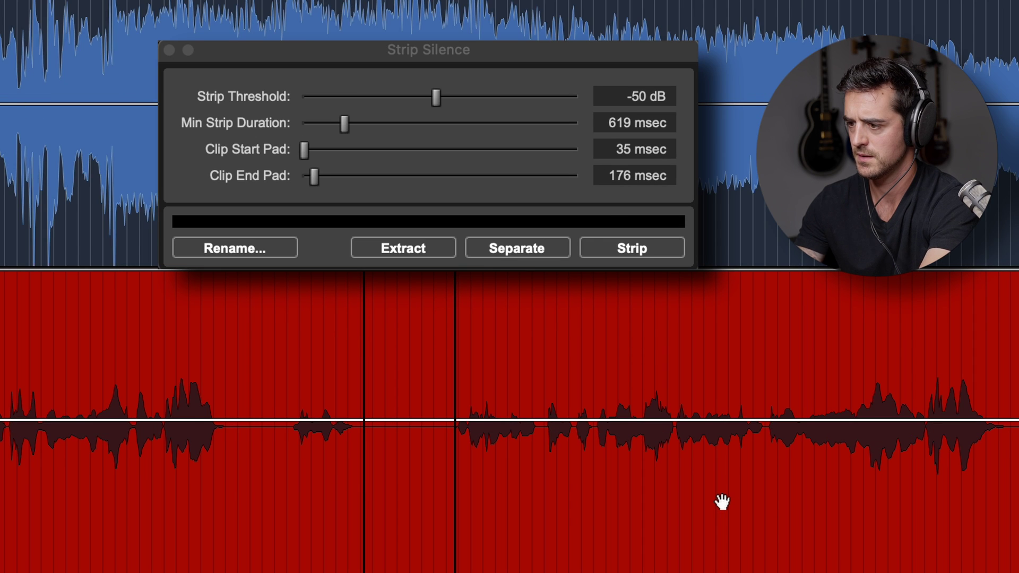
Strip the vocal at -53 dB threshold with 106 msec start and 88 msec end pads.
{"action": "left_click_drag", "start_coordinate": [436, 97], "coordinate": [476, 103]}
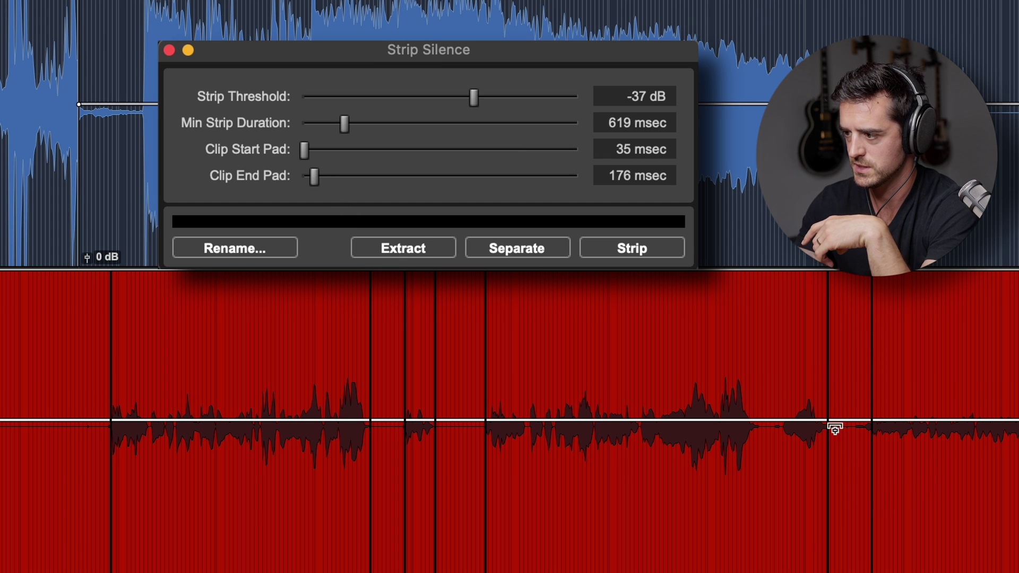
{"action": "left_click_drag", "start_coordinate": [315, 176], "coordinate": [311, 152]}
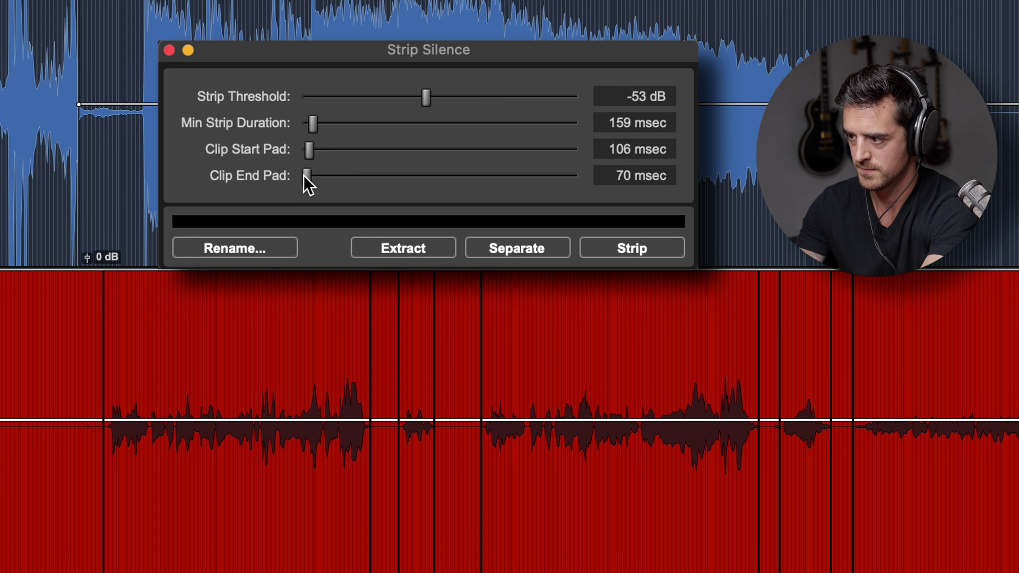
{"action": "left_click_drag", "start_coordinate": [303, 175], "coordinate": [304, 174]}
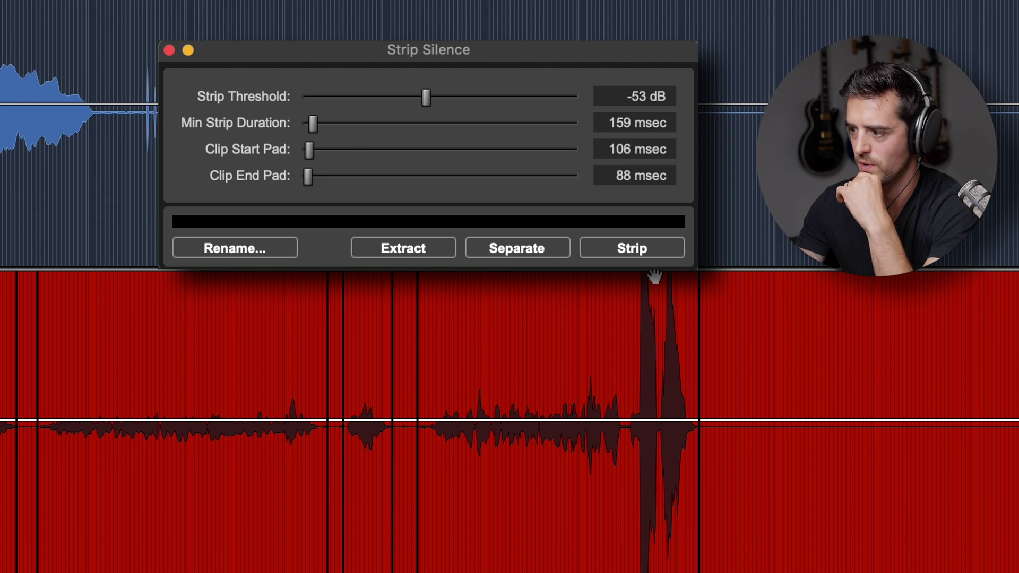
{"action": "left_click", "coordinate": [661, 254]}
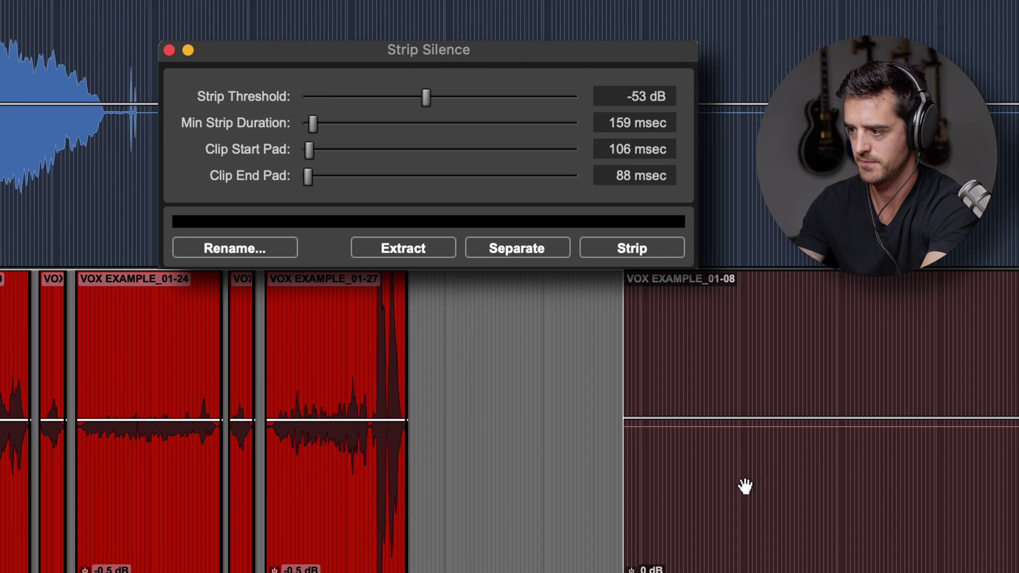
Select every clip on the vocal track and strip again to remove the long silent clips.
{"action": "key", "text": "space"}
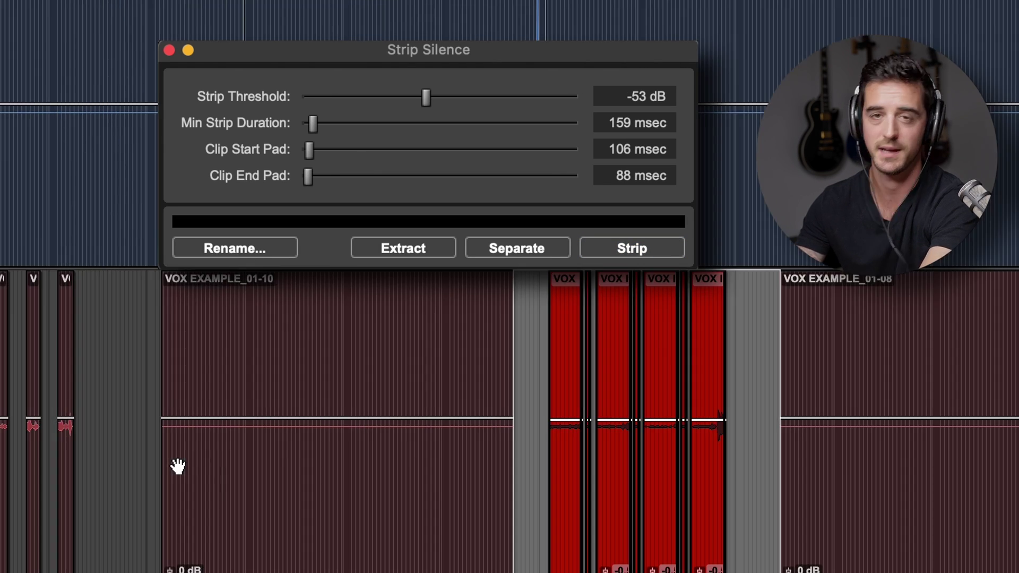
{"action": "key", "text": "super+a"}
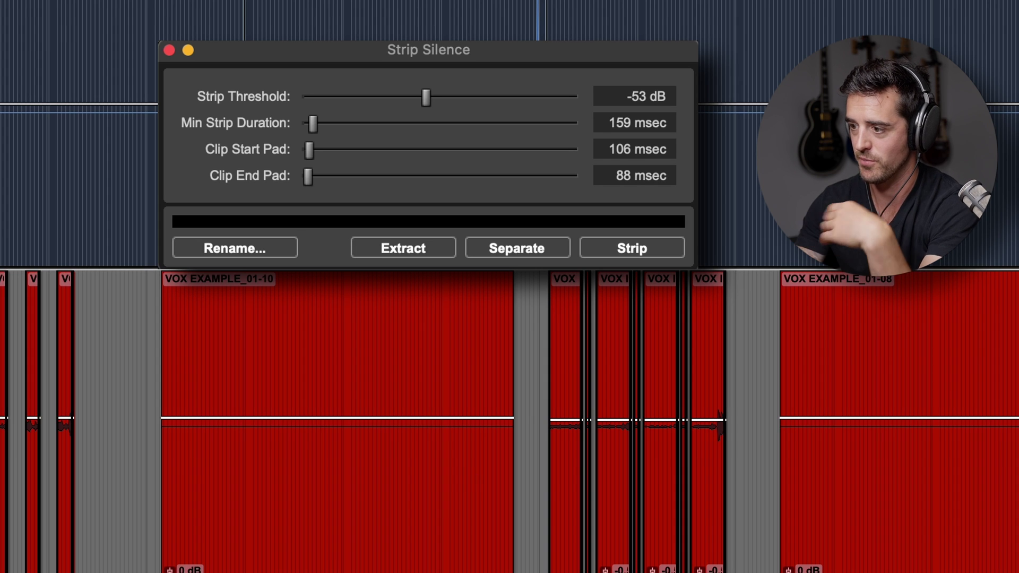
{"action": "left_click", "coordinate": [646, 247]}
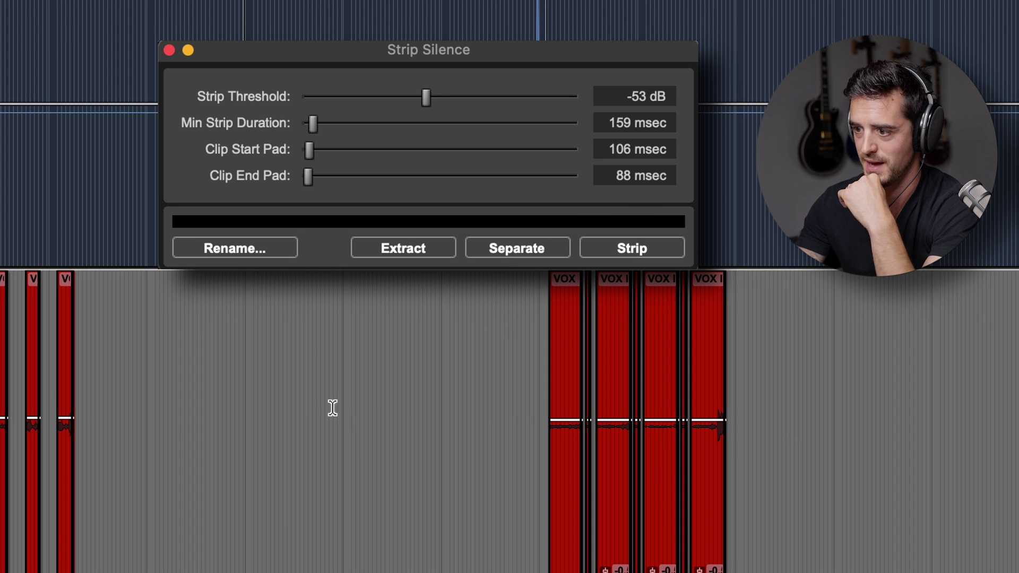
{"action": "scroll", "coordinate": [188, 416], "scroll_direction": "right", "scroll_amount": 15}
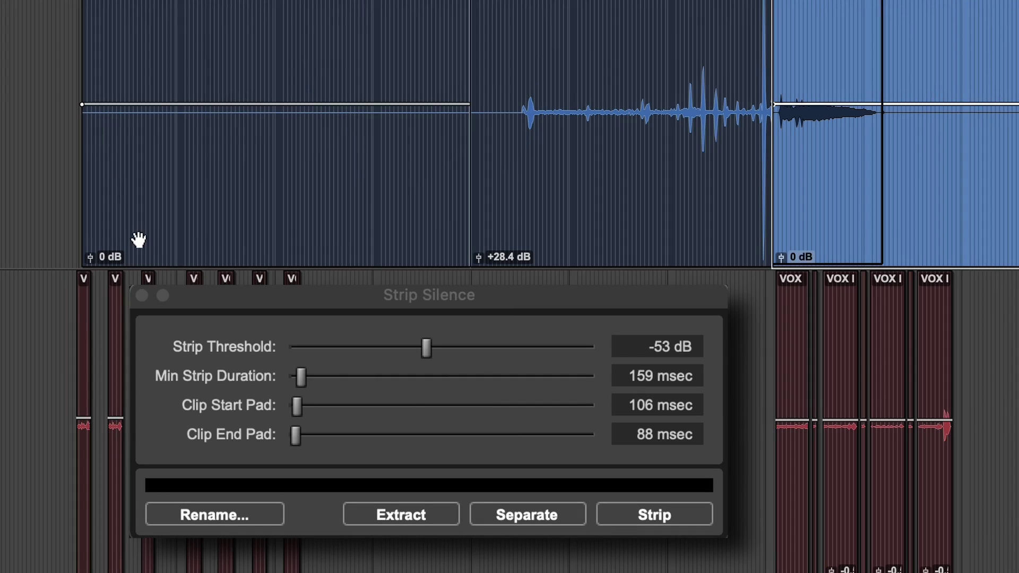
Strip the blue track at -19 dB threshold, 283 msec minimum duration and 1929 msec end pad.
{"action": "left_click", "coordinate": [477, 259], "text": "alt"}
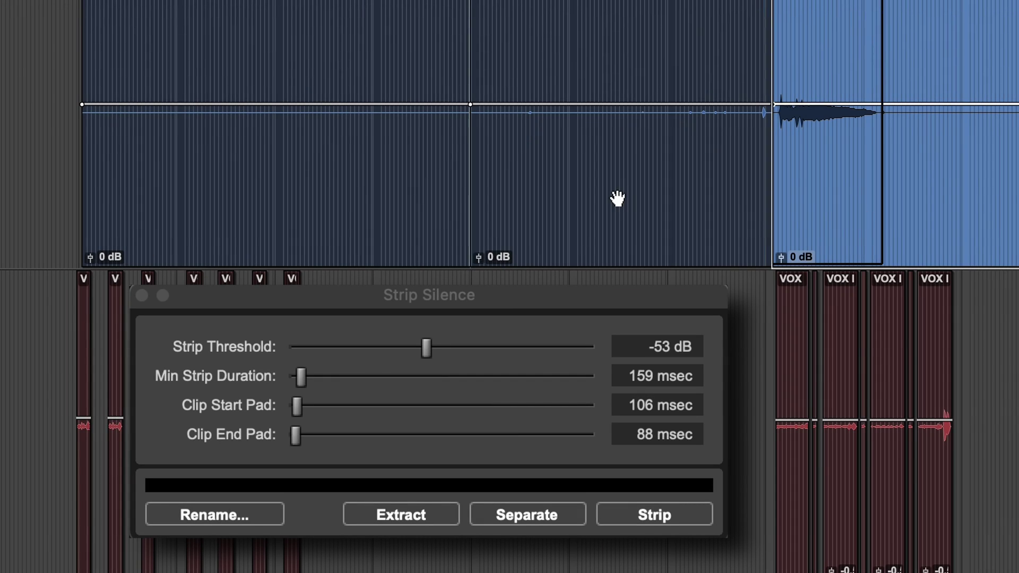
{"action": "triple_click", "coordinate": [618, 198]}
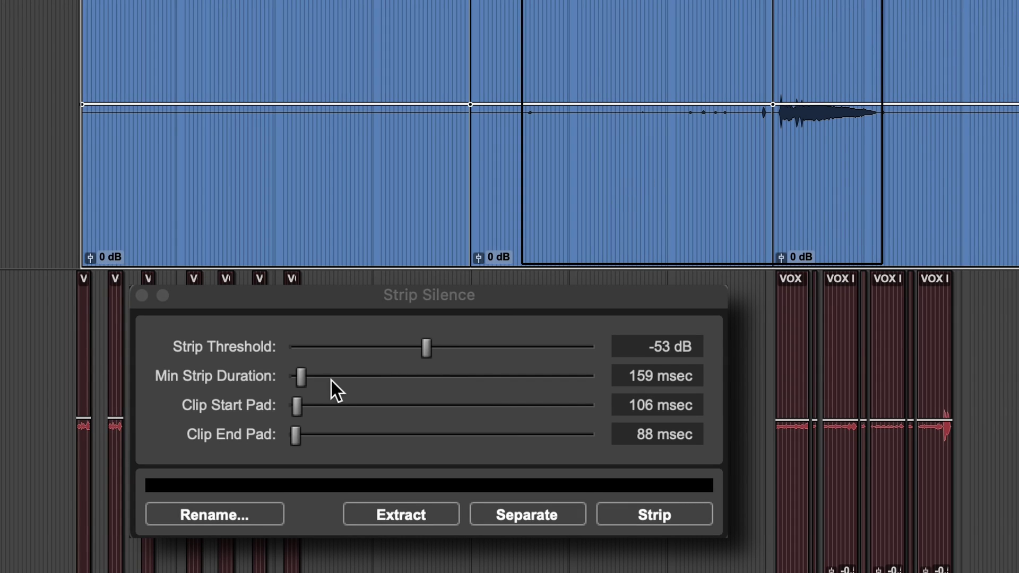
{"action": "mouse_move", "coordinate": [301, 377]}
{"action": "left_mouse_down"}
{"action": "mouse_move", "coordinate": [260, 378]}
{"action": "mouse_move", "coordinate": [314, 380]}
{"action": "left_mouse_up"}
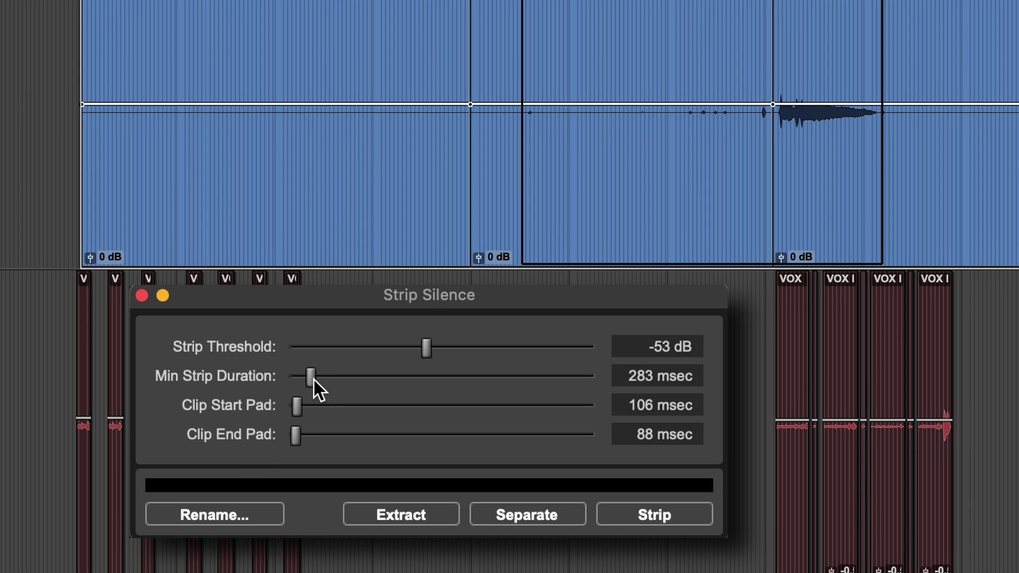
{"action": "left_click_drag", "start_coordinate": [432, 349], "coordinate": [542, 368]}
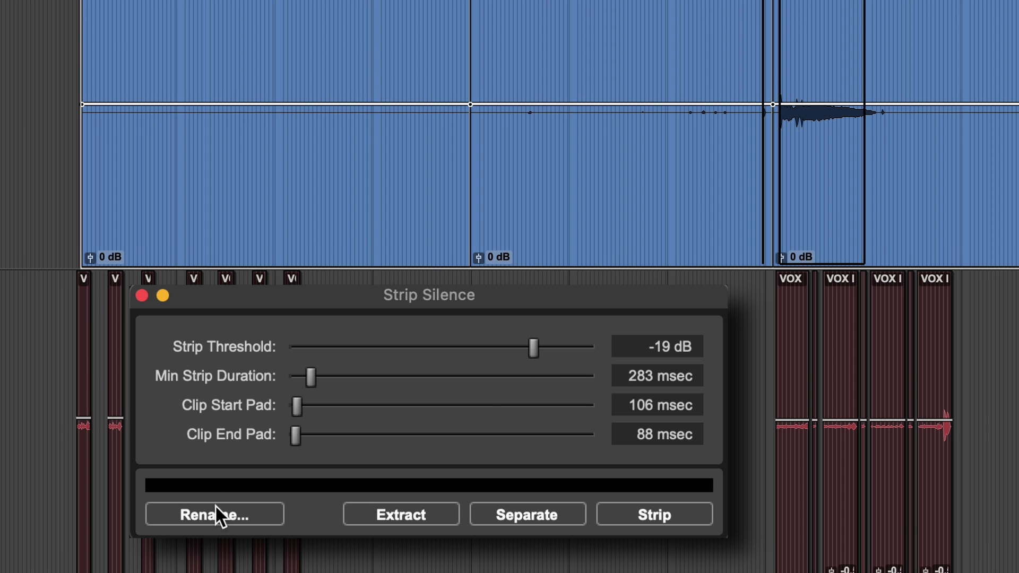
{"action": "left_click_drag", "start_coordinate": [287, 441], "coordinate": [438, 450]}
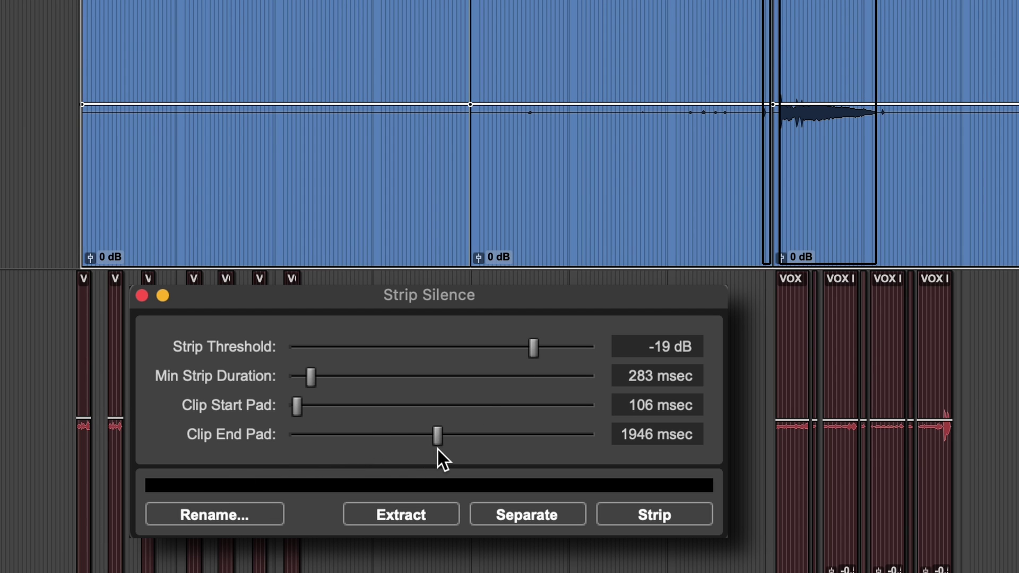
{"action": "left_click", "coordinate": [698, 511]}
Zoom in and delete the small leftover clip, keeping only the final ringing note.
{"action": "left_click", "coordinate": [835, 37]}
{"action": "key", "text": "super+bracketright"}
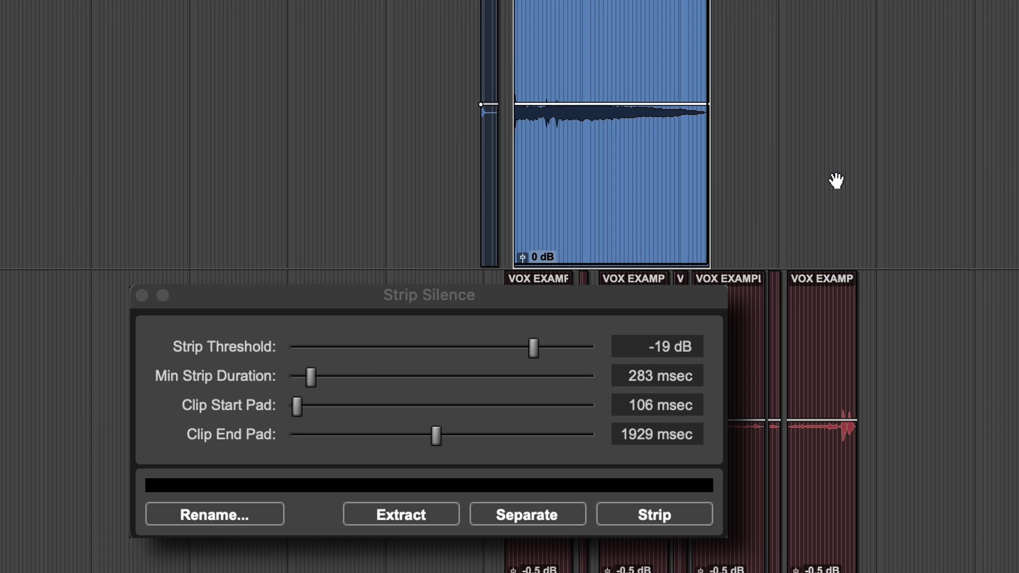
{"action": "key", "text": "super+bracketright"}
{"action": "key", "text": "super+bracketright"}
{"action": "key", "text": "super+bracketright"}
{"action": "left_click", "coordinate": [289, 199]}
{"action": "key", "text": "Delete"}
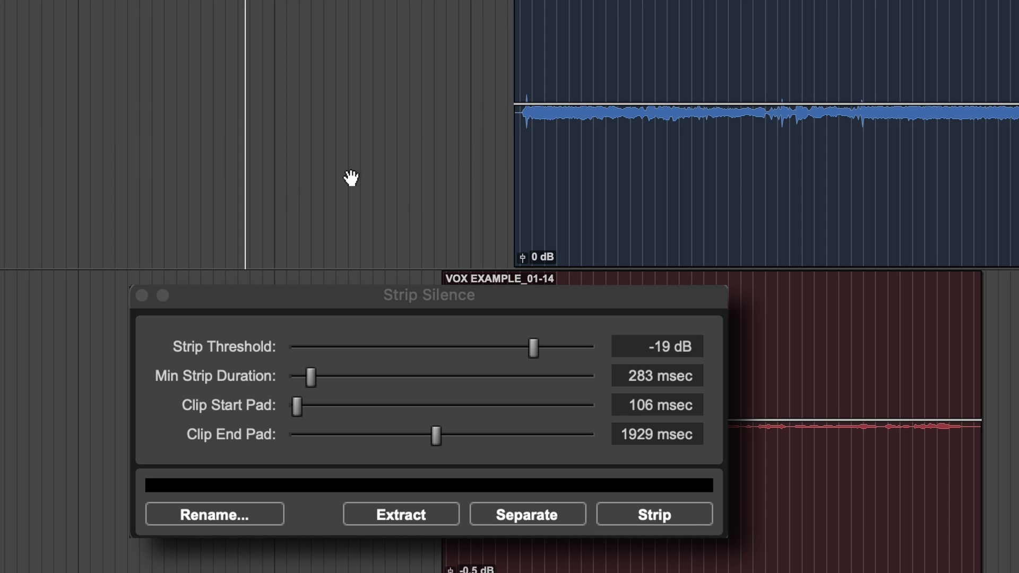
{"action": "key", "text": "super+bracketleft"}
{"action": "key", "text": "super+bracketleft"}
{"action": "key", "text": "super+bracketleft"}
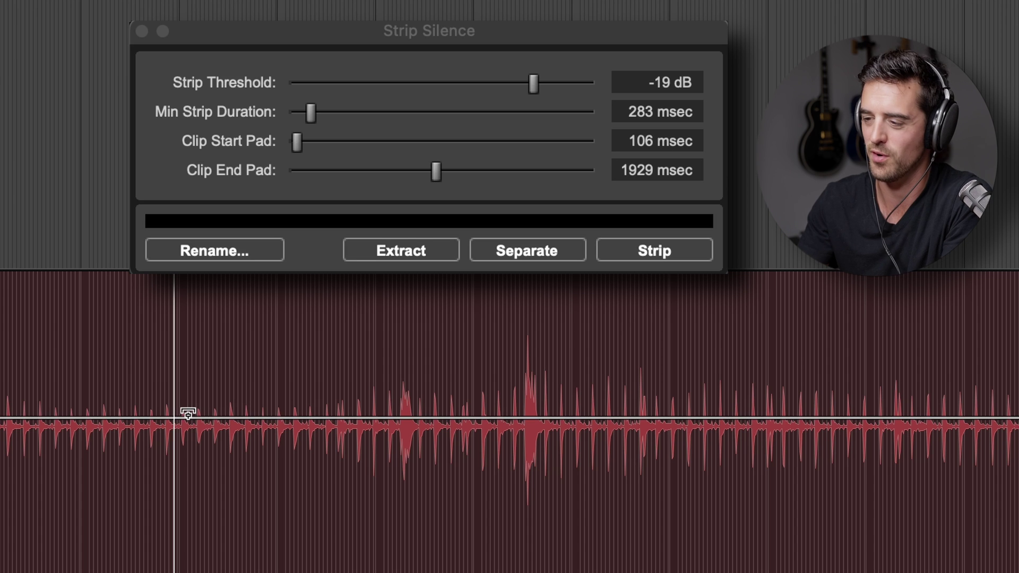
Strip the snare clip at -26 dB threshold with 283 msec end pad, then play back the hits.
{"action": "left_click", "coordinate": [202, 512]}
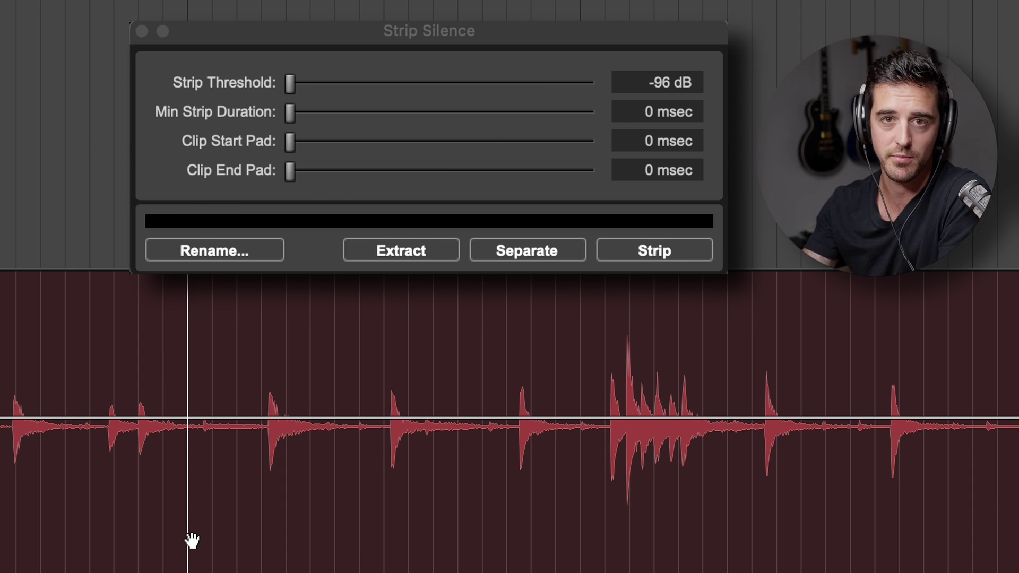
{"action": "left_click", "coordinate": [192, 540]}
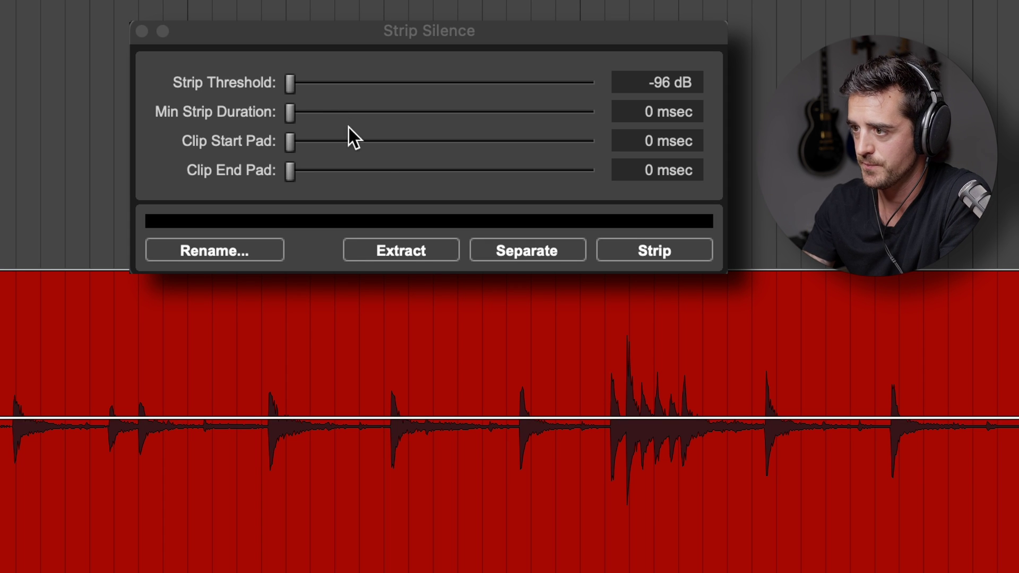
{"action": "left_click_drag", "start_coordinate": [289, 84], "coordinate": [294, 86]}
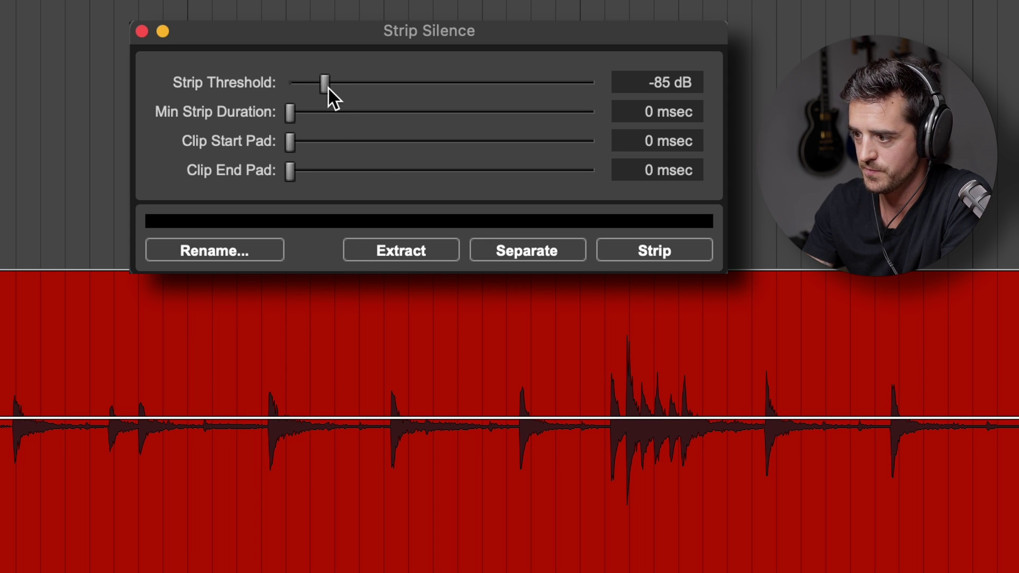
{"action": "left_click_drag", "start_coordinate": [402, 105], "coordinate": [503, 120]}
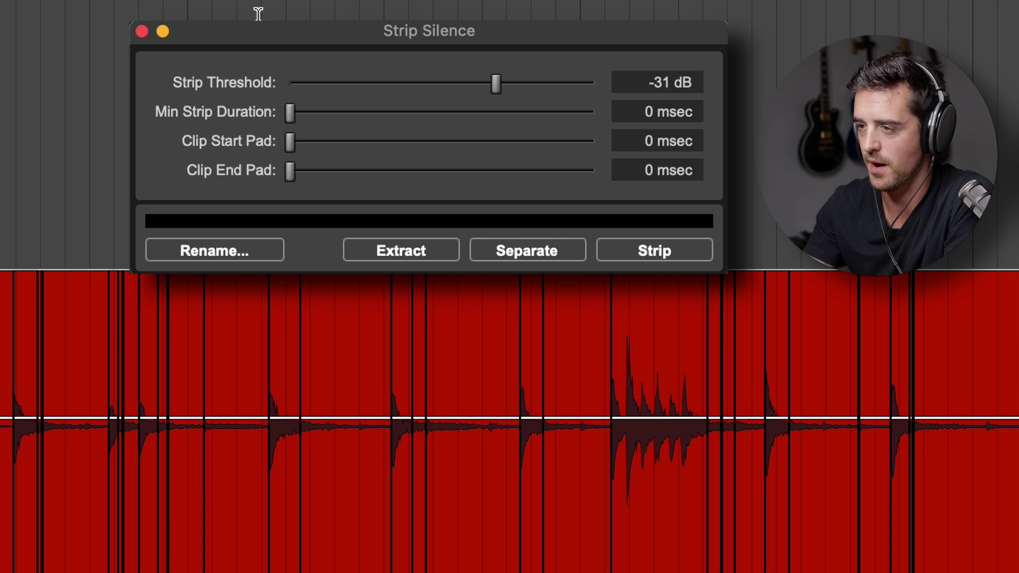
{"action": "mouse_move", "coordinate": [288, 176]}
{"action": "left_mouse_down"}
{"action": "mouse_move", "coordinate": [310, 180]}
{"action": "mouse_move", "coordinate": [301, 178]}
{"action": "left_mouse_up"}
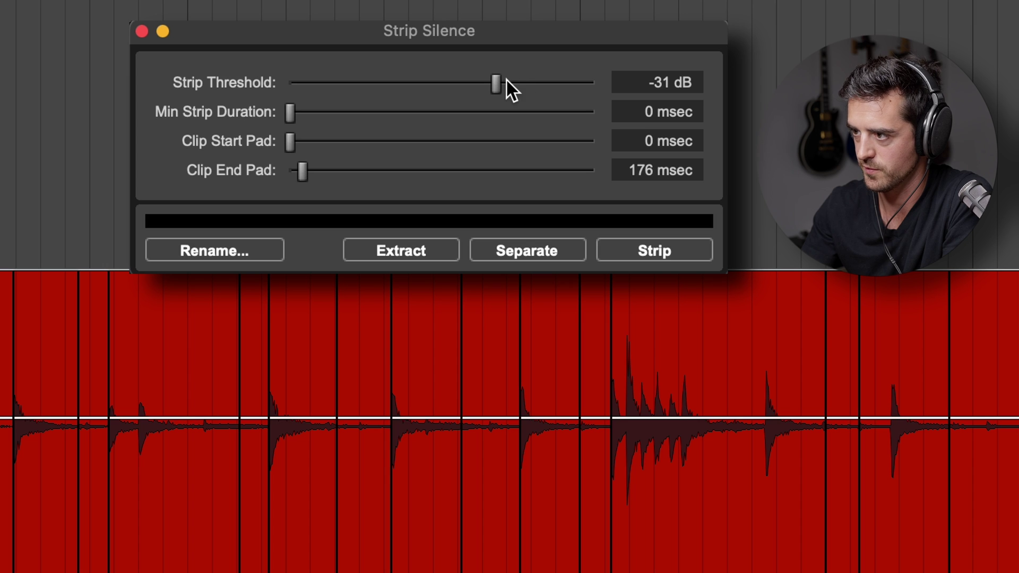
{"action": "left_click_drag", "start_coordinate": [495, 85], "coordinate": [513, 84]}
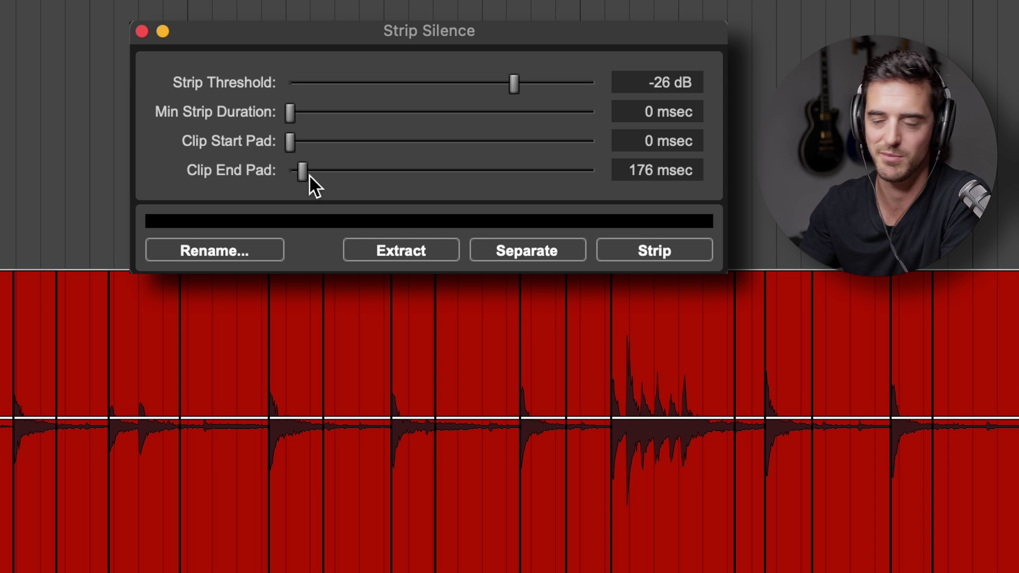
{"action": "left_click_drag", "start_coordinate": [306, 177], "coordinate": [315, 174]}
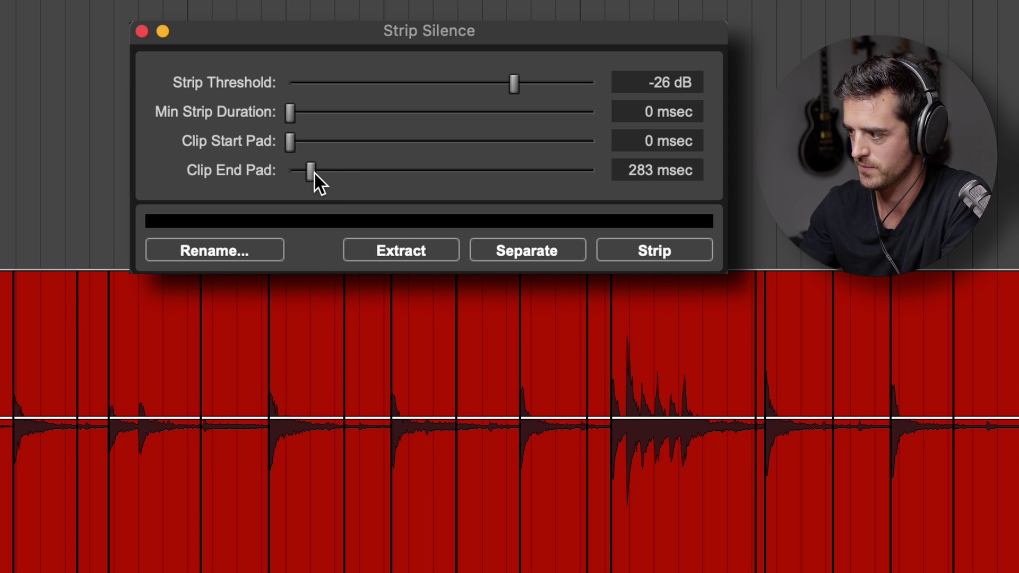
{"action": "left_click", "coordinate": [658, 247]}
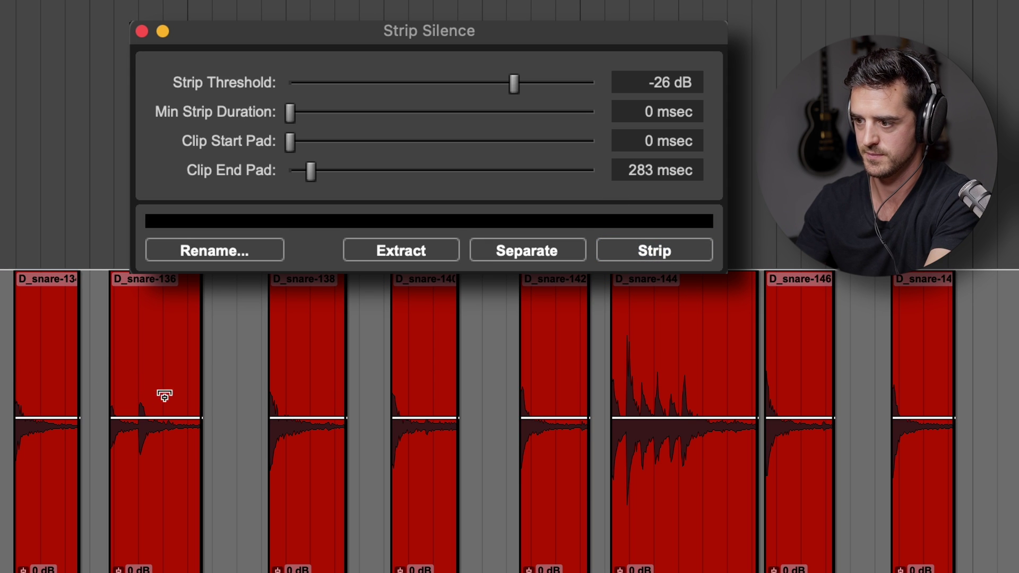
{"action": "left_click", "coordinate": [2, 355]}
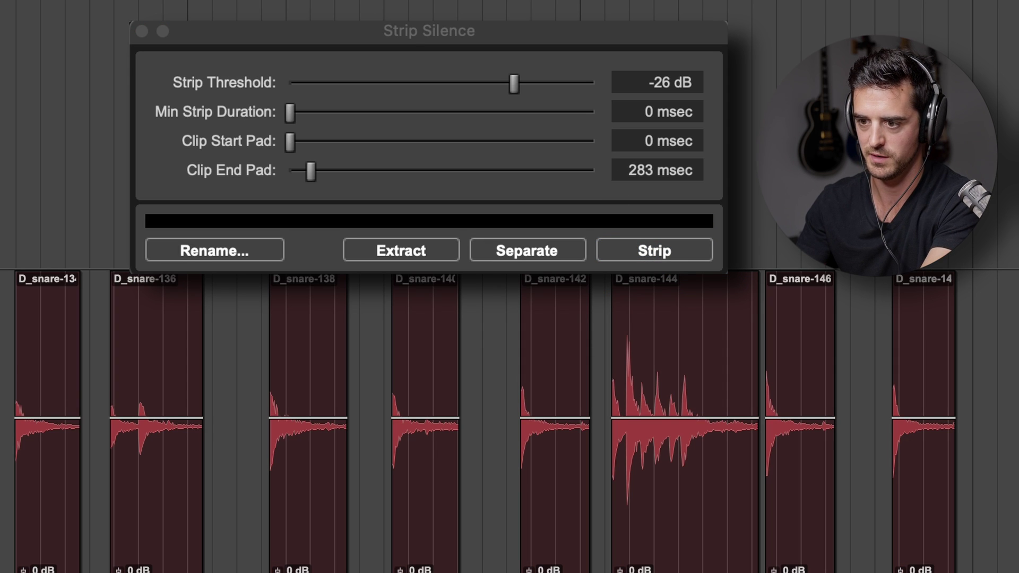
{"action": "key", "text": "space"}
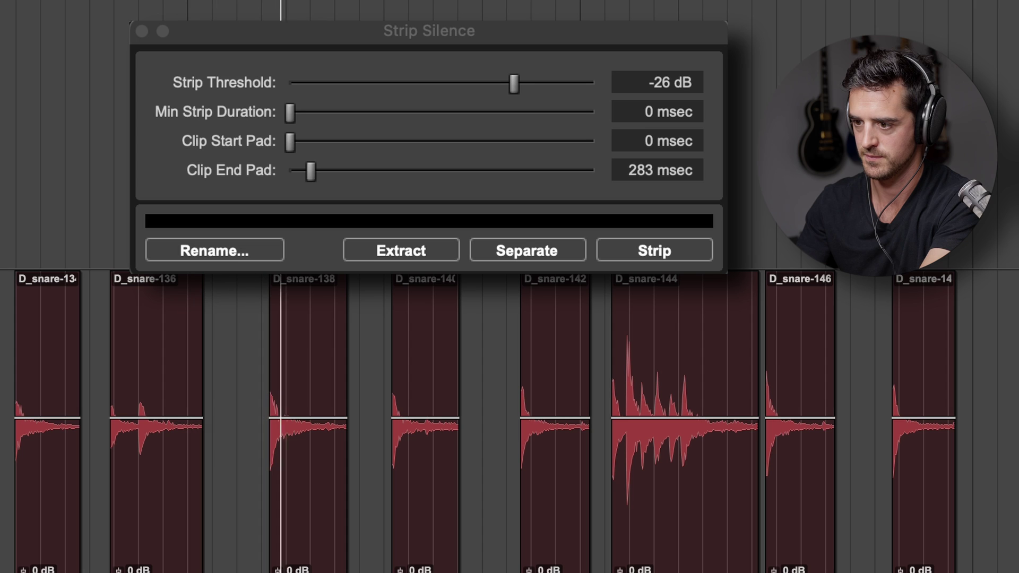